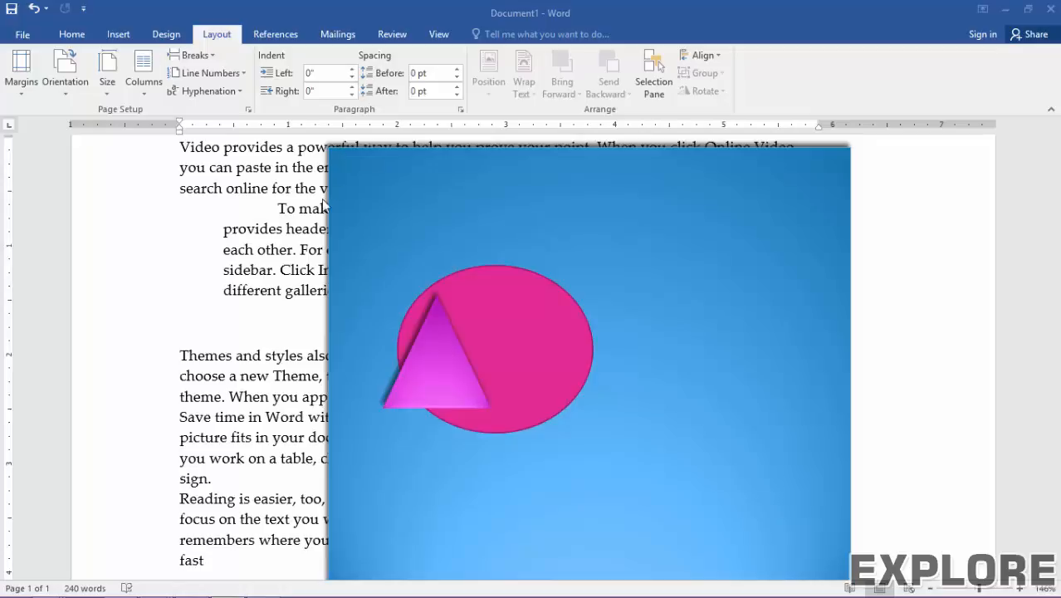
- Select the blue rectangle, pink ellipse and purple triangle together and align their left edges
{"action": "left_click", "coordinate": [371, 208]}
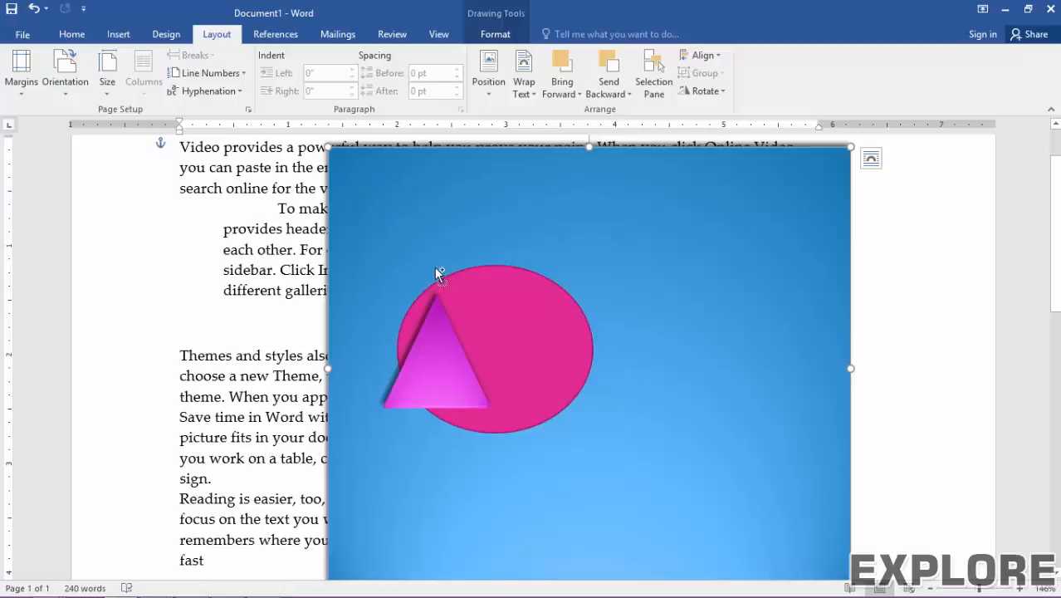
{"action": "left_click", "coordinate": [503, 307]}
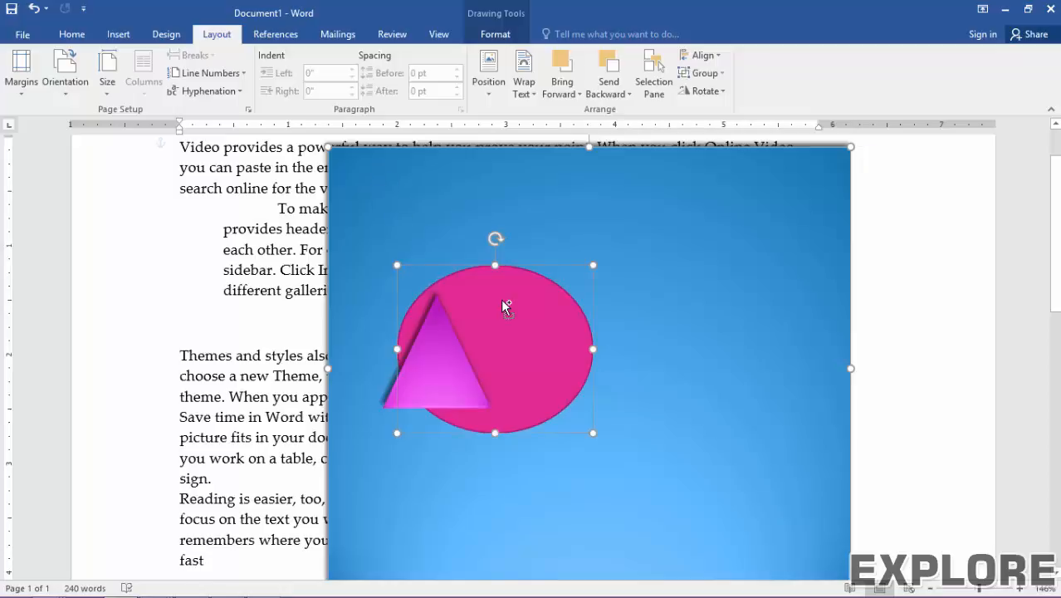
{"action": "left_click", "coordinate": [435, 349], "text": "shift"}
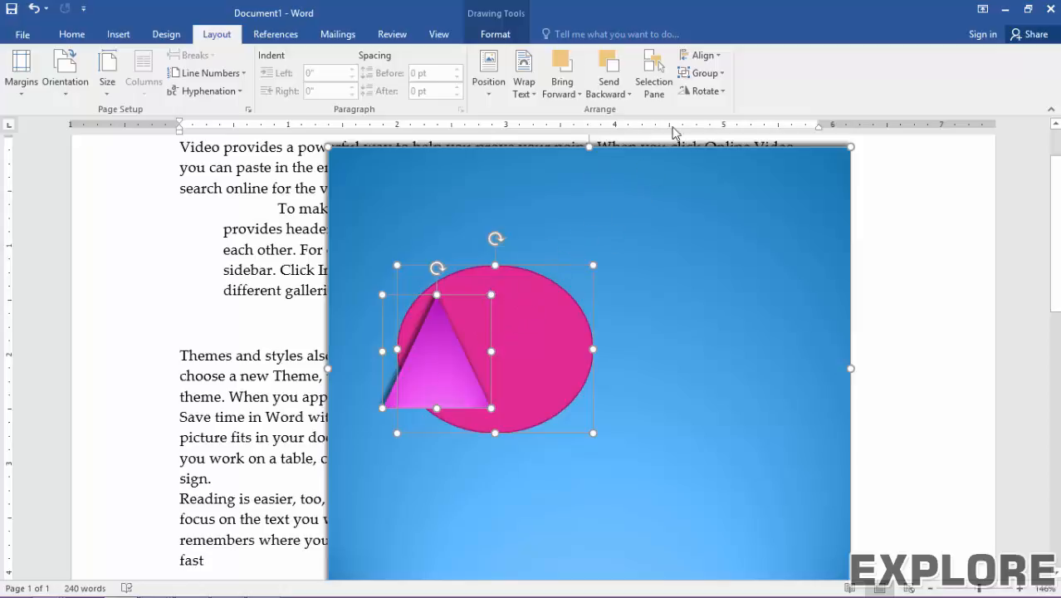
{"action": "left_click", "coordinate": [701, 54]}
{"action": "left_click", "coordinate": [701, 55]}
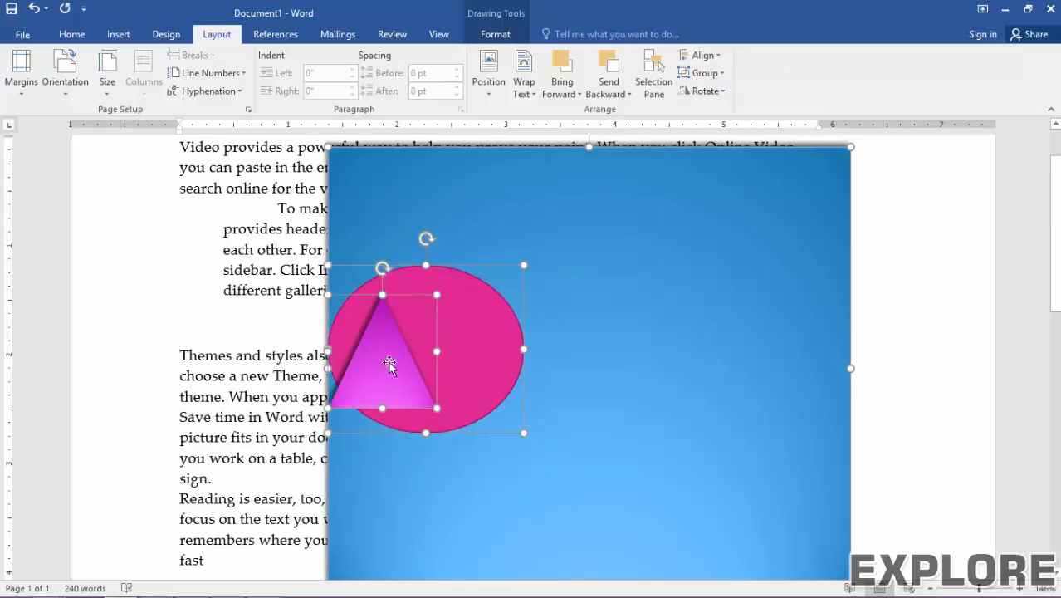
- Align the three selected shapes on their horizontal centers, followed by their right edges
{"action": "left_click", "coordinate": [702, 55]}
{"action": "left_click", "coordinate": [712, 94]}
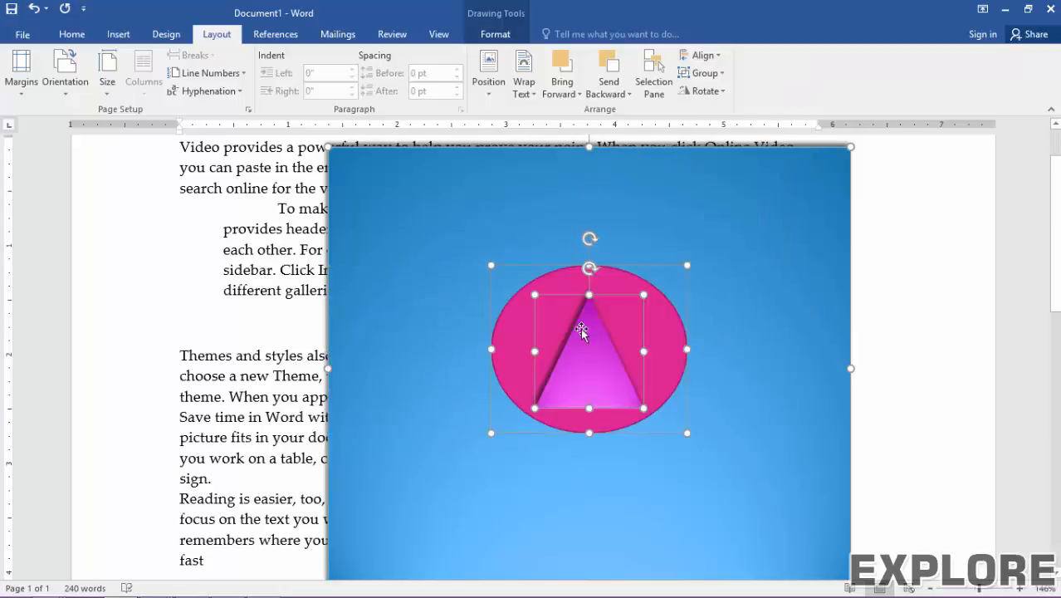
{"action": "left_click", "coordinate": [702, 55]}
{"action": "left_click", "coordinate": [713, 115]}
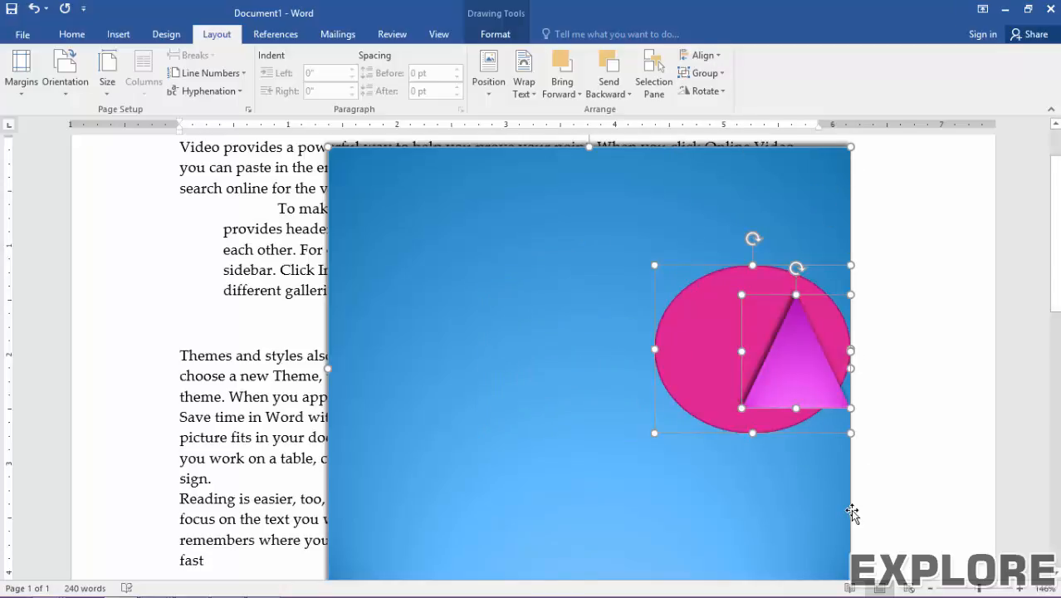
- Align the top edges of the three selected shapes, followed by their vertical middles
{"action": "scroll", "coordinate": [852, 512], "scroll_direction": "down", "scroll_amount": 1}
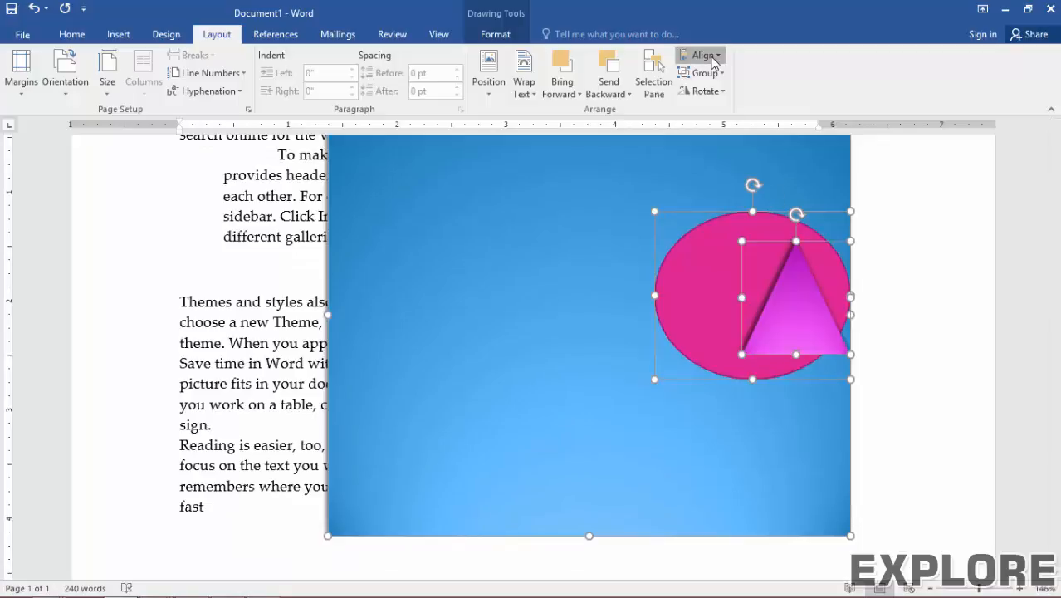
{"action": "left_click", "coordinate": [712, 60]}
{"action": "left_click", "coordinate": [719, 138]}
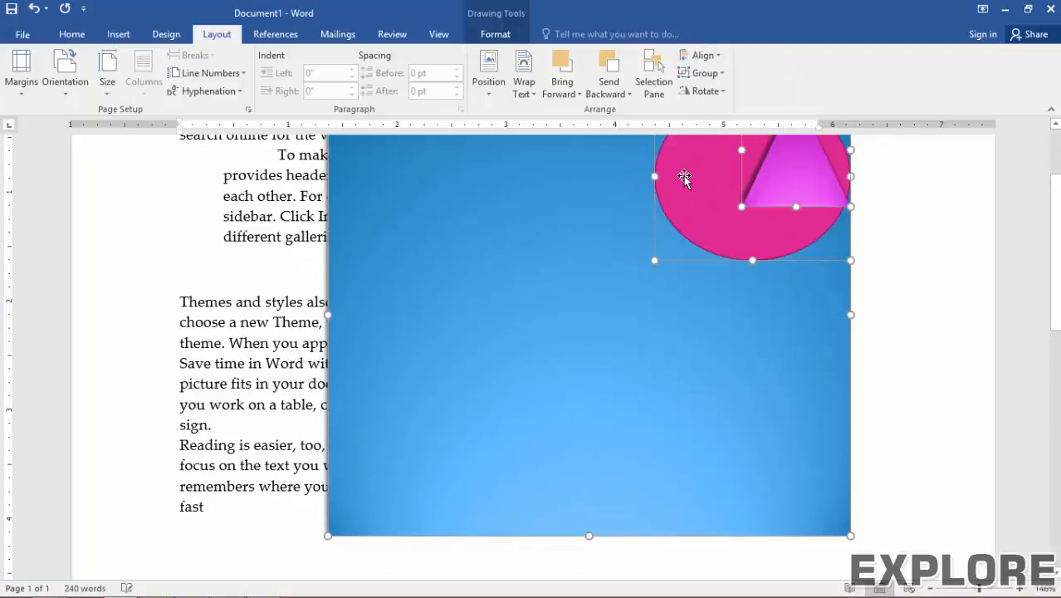
{"action": "scroll", "coordinate": [771, 226], "scroll_direction": "up", "scroll_amount": 2}
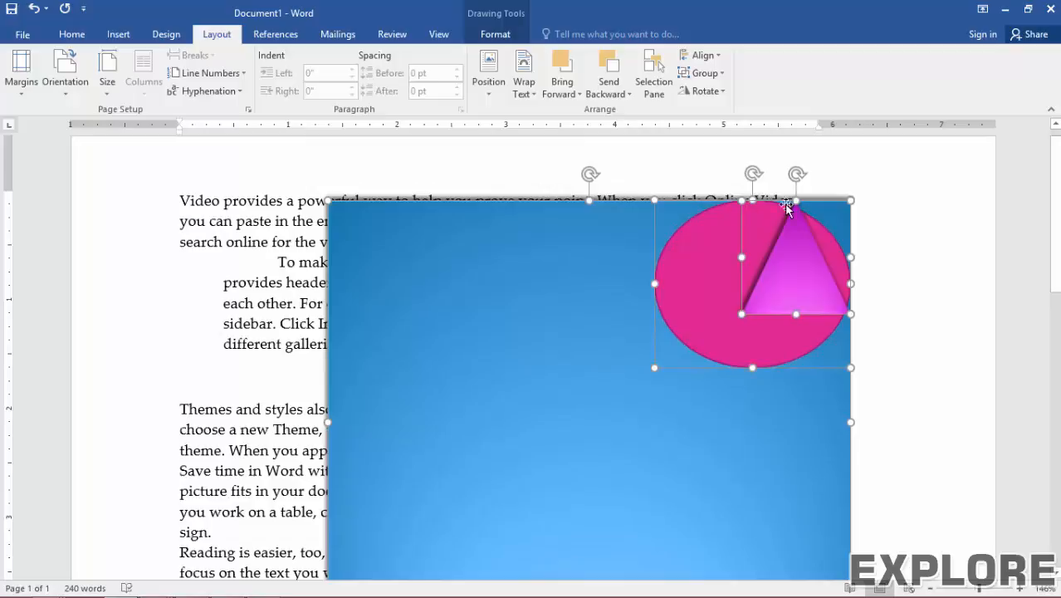
{"action": "left_click", "coordinate": [704, 55]}
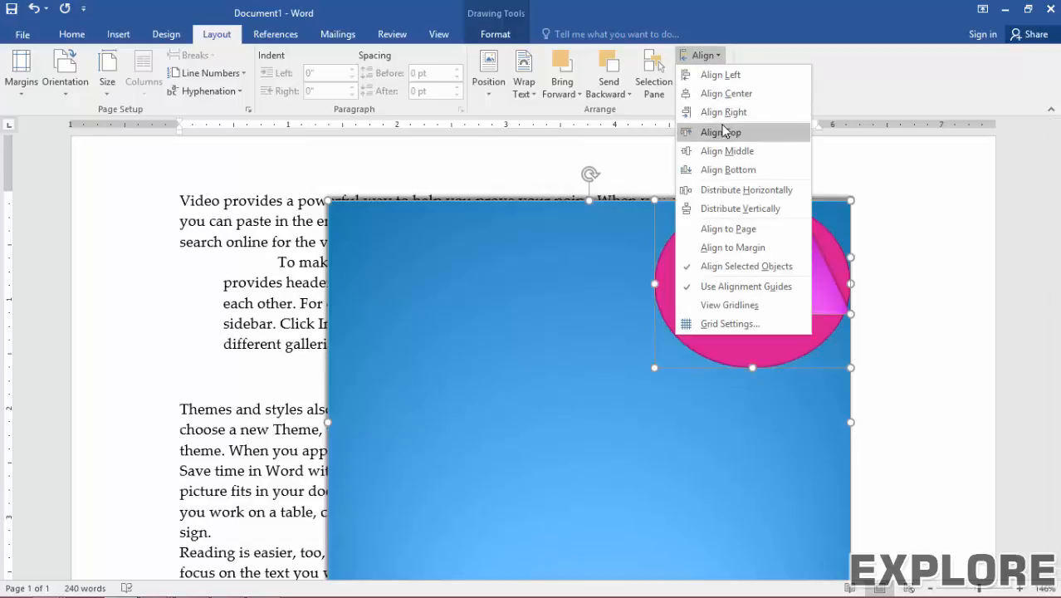
{"action": "left_click", "coordinate": [720, 134]}
{"action": "scroll", "coordinate": [716, 149], "scroll_direction": "down", "scroll_amount": 2}
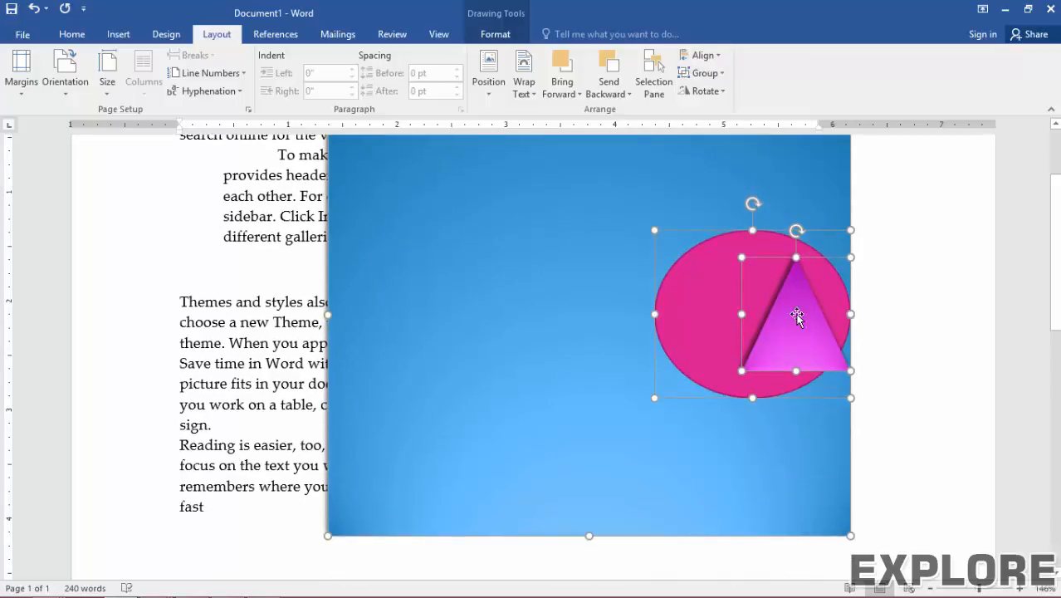
{"action": "scroll", "coordinate": [573, 308], "scroll_direction": "up", "scroll_amount": 2}
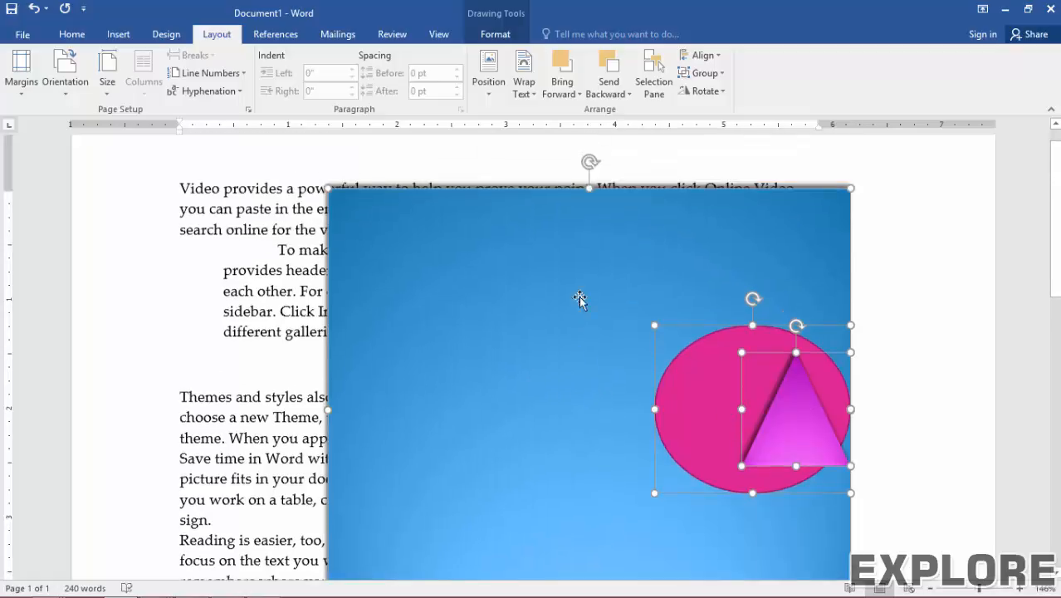
- Align the bottom edges of the rectangle, ellipse and triangle
{"action": "left_click", "coordinate": [704, 55]}
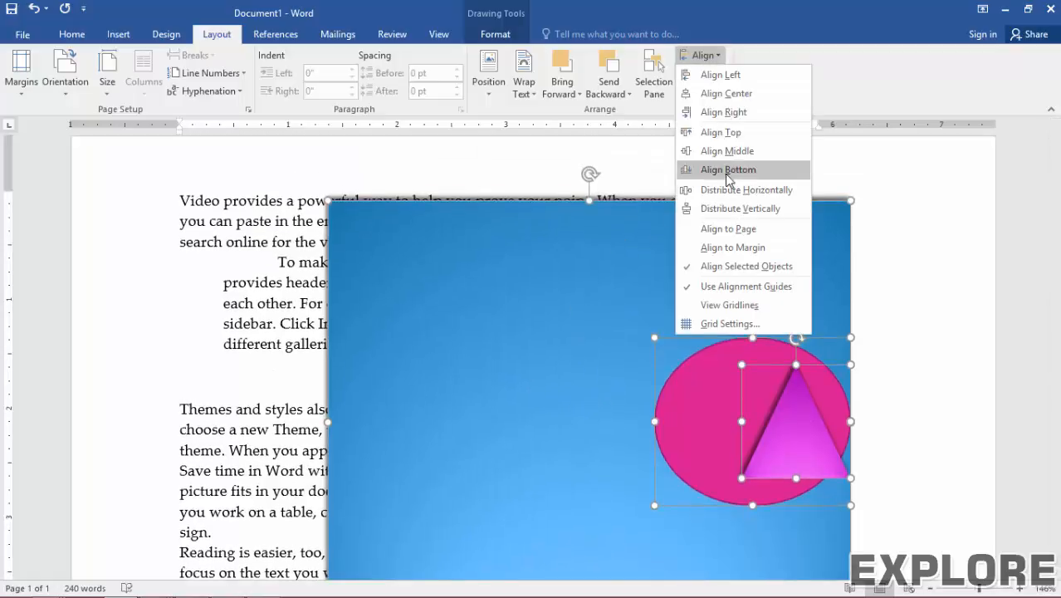
{"action": "left_click", "coordinate": [682, 168]}
{"action": "scroll", "coordinate": [702, 250], "scroll_direction": "down", "scroll_amount": 2}
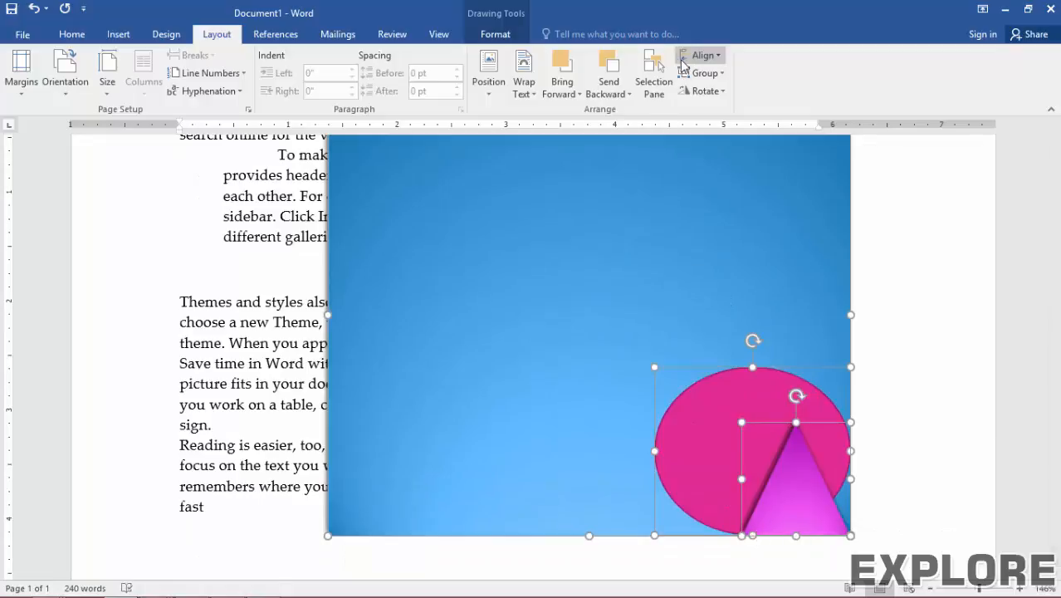
- Deselect and spread the shapes apart, with the rectangle at the page's left edge, the ellipse mid-page and the triangle near the right edge
{"action": "left_click", "coordinate": [704, 55]}
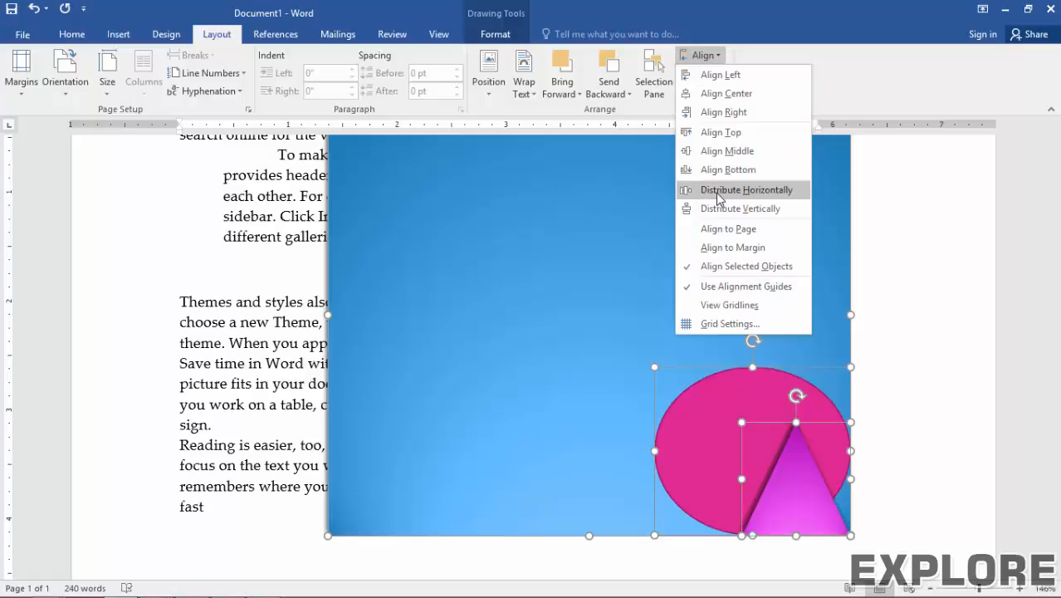
{"action": "left_click", "coordinate": [894, 214]}
{"action": "mouse_move", "coordinate": [384, 294]}
{"action": "left_mouse_down"}
{"action": "mouse_move", "coordinate": [180, 261]}
{"action": "mouse_move", "coordinate": [189, 230]}
{"action": "left_mouse_up"}
{"action": "left_click_drag", "start_coordinate": [724, 425], "coordinate": [575, 257]}
{"action": "left_click_drag", "start_coordinate": [789, 481], "coordinate": [857, 435]}
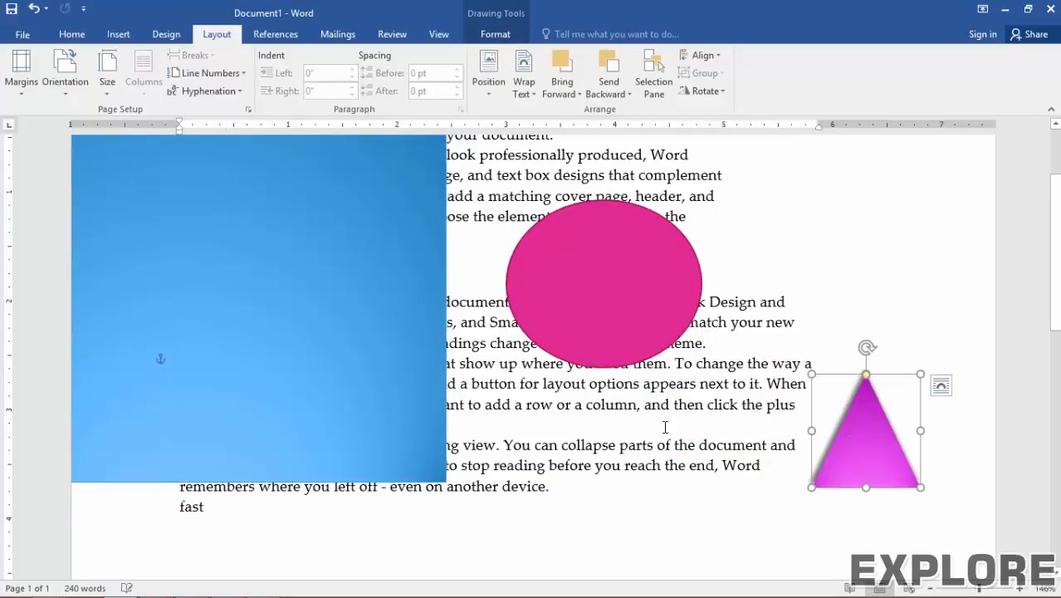
- Select all three separated shapes and distribute them horizontally
{"action": "left_click", "coordinate": [615, 282], "text": "shift"}
{"action": "left_click", "coordinate": [349, 236], "text": "shift"}
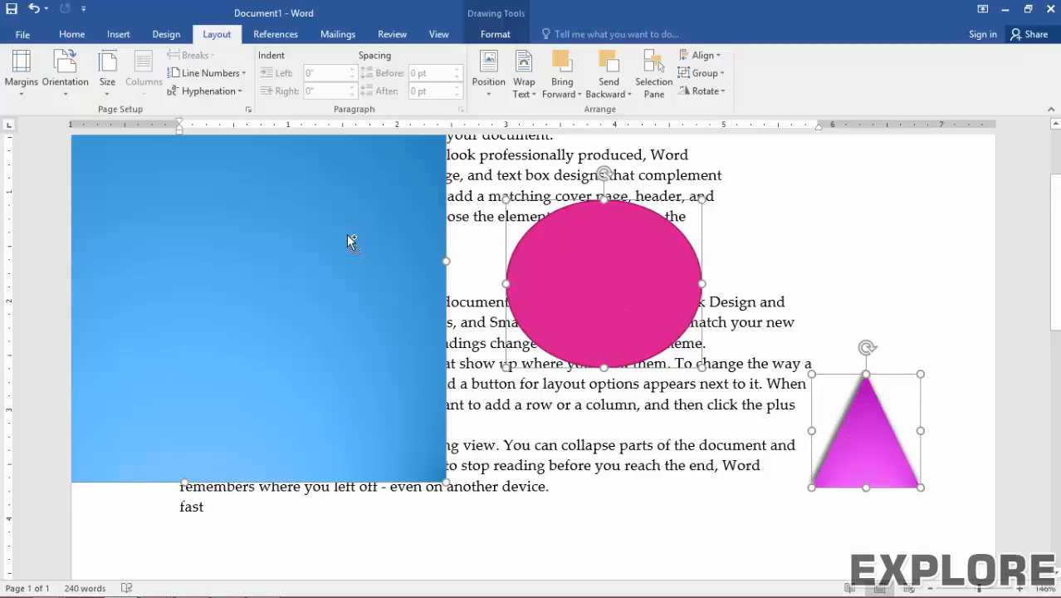
{"action": "left_click", "coordinate": [703, 55]}
{"action": "left_click", "coordinate": [745, 194]}
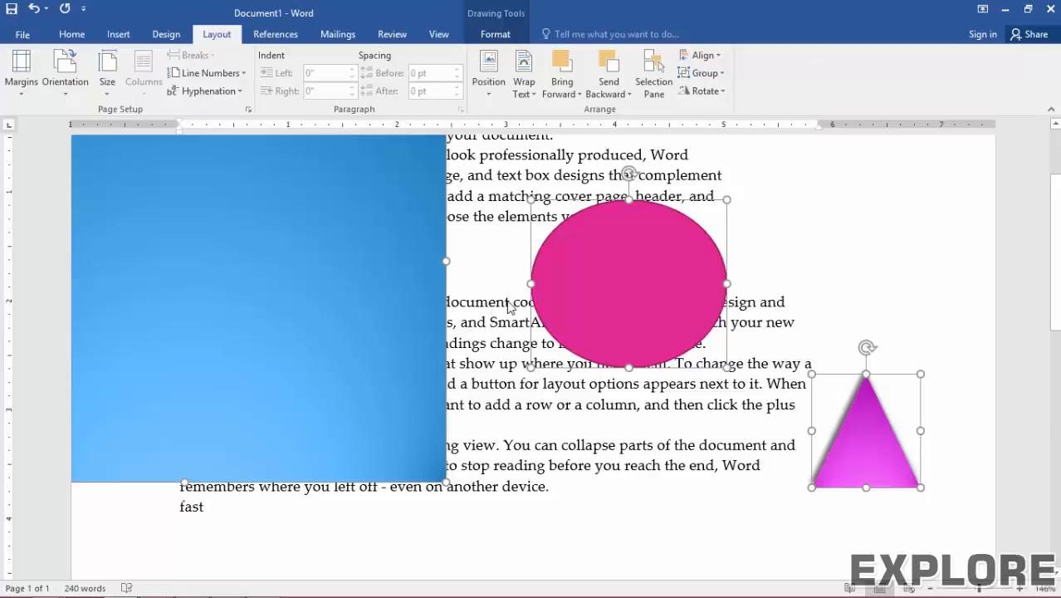
- Try rotating the three selected shapes right by 90° and return them to their upright orientation
{"action": "scroll", "coordinate": [590, 266], "scroll_direction": "up", "scroll_amount": 3}
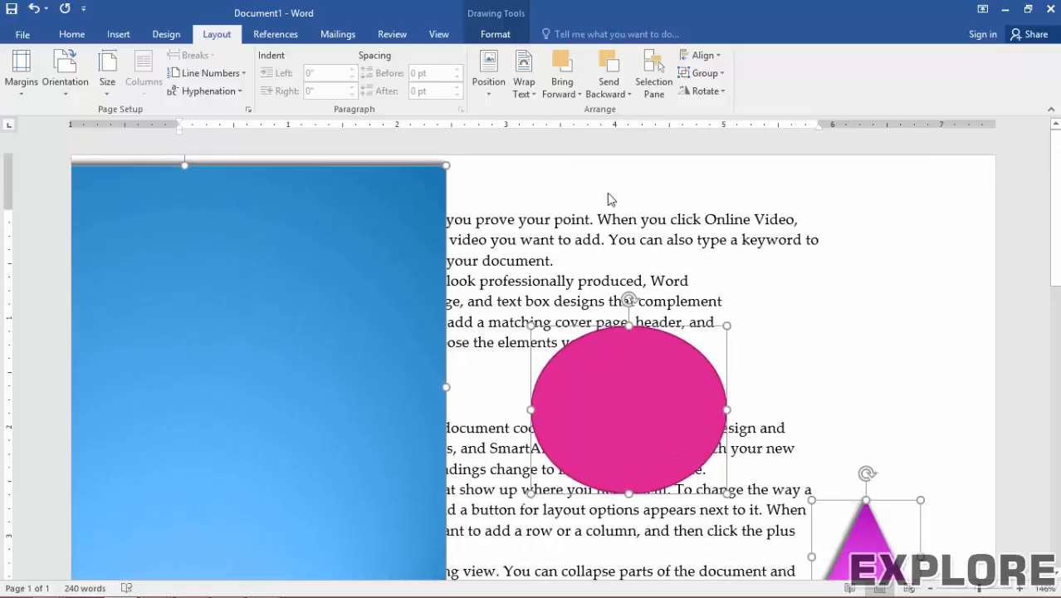
{"action": "left_click", "coordinate": [703, 90]}
{"action": "left_click", "coordinate": [706, 110]}
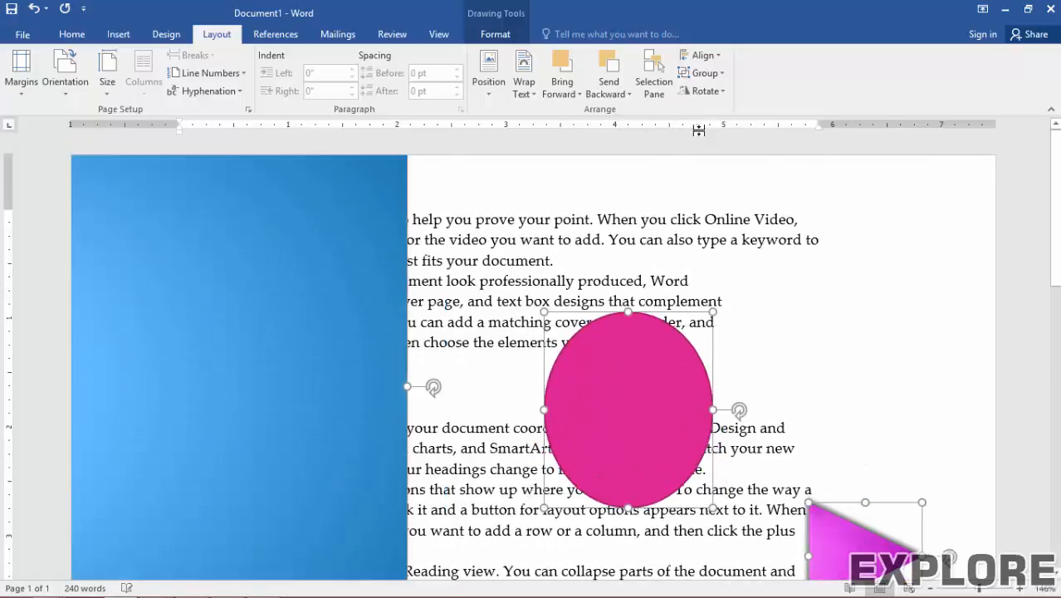
{"action": "left_click", "coordinate": [707, 93]}
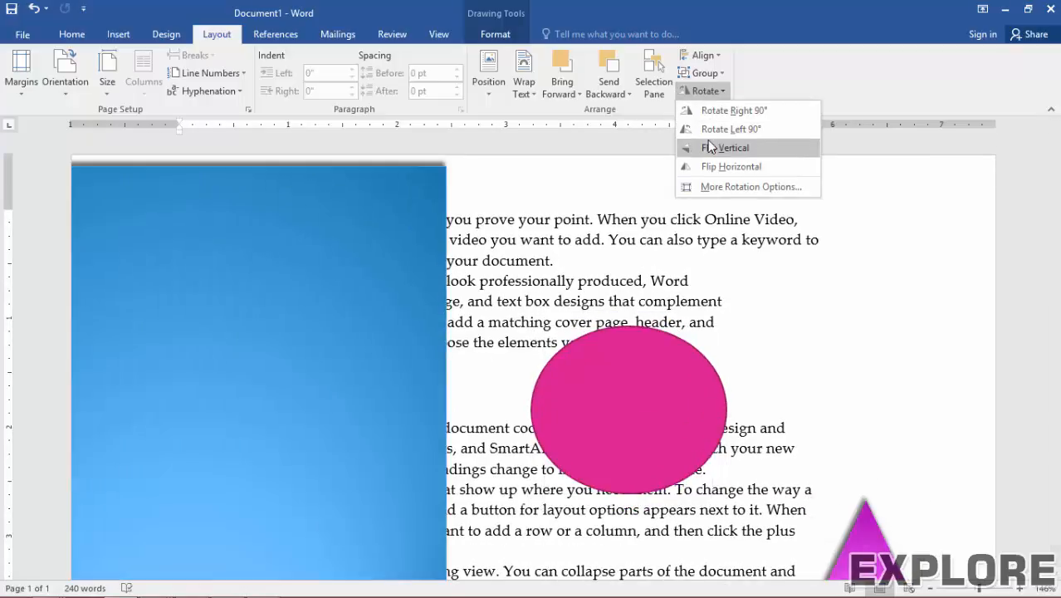
{"action": "left_click", "coordinate": [707, 149]}
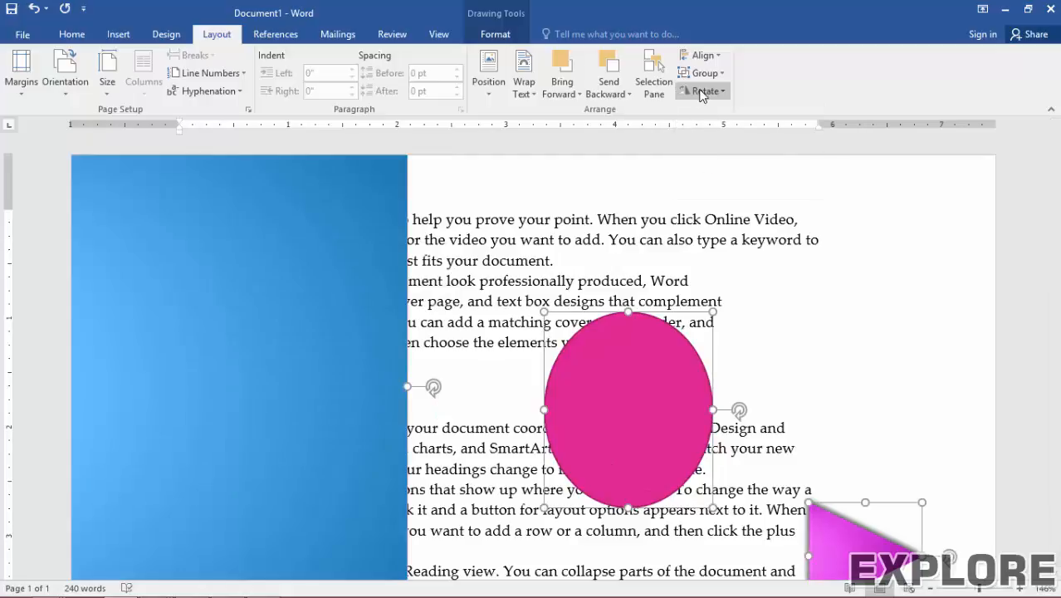
{"action": "left_click", "coordinate": [706, 91]}
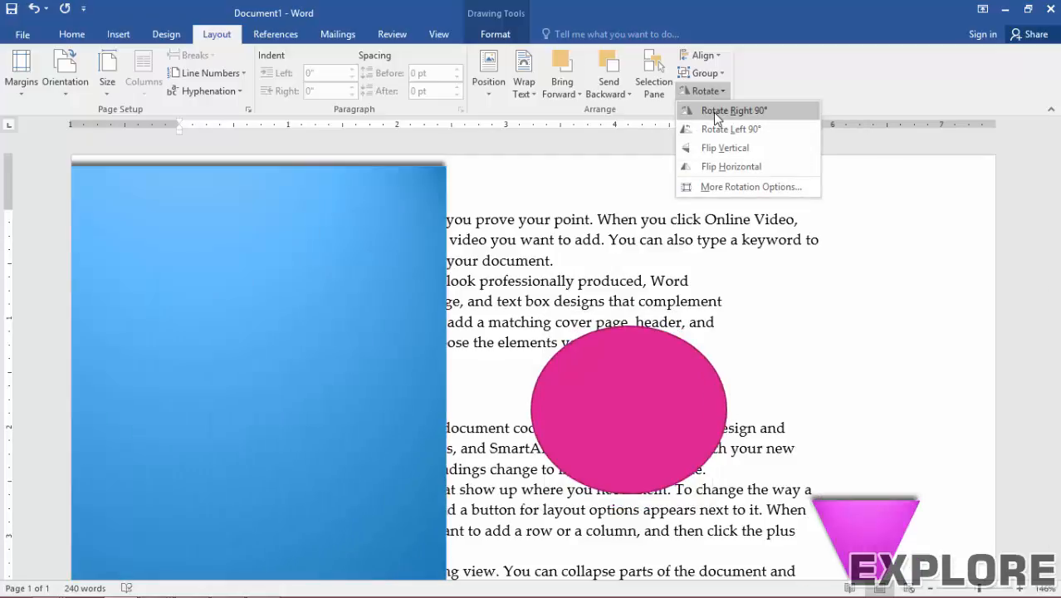
{"action": "left_click", "coordinate": [692, 151]}
- Move the rectangle toward the page's right side, place the ellipse over its lower part and put the triangle below the ellipse across the rectangle's lower edge
{"action": "scroll", "coordinate": [619, 221], "scroll_direction": "down", "scroll_amount": 1}
{"action": "left_click_drag", "start_coordinate": [456, 286], "coordinate": [613, 359]}
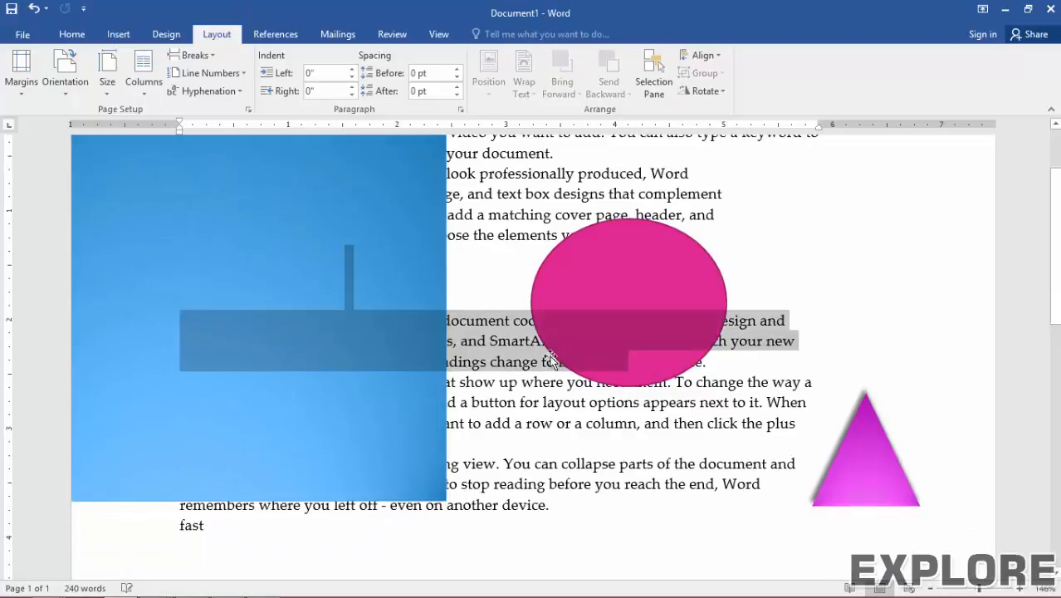
{"action": "scroll", "coordinate": [489, 378], "scroll_direction": "down", "scroll_amount": 1}
{"action": "scroll", "coordinate": [488, 378], "scroll_direction": "up", "scroll_amount": 4}
{"action": "mouse_move", "coordinate": [274, 358]}
{"action": "left_mouse_down"}
{"action": "mouse_move", "coordinate": [505, 261]}
{"action": "mouse_move", "coordinate": [573, 311]}
{"action": "mouse_move", "coordinate": [688, 280]}
{"action": "left_mouse_up"}
{"action": "left_click_drag", "start_coordinate": [544, 374], "coordinate": [427, 420]}
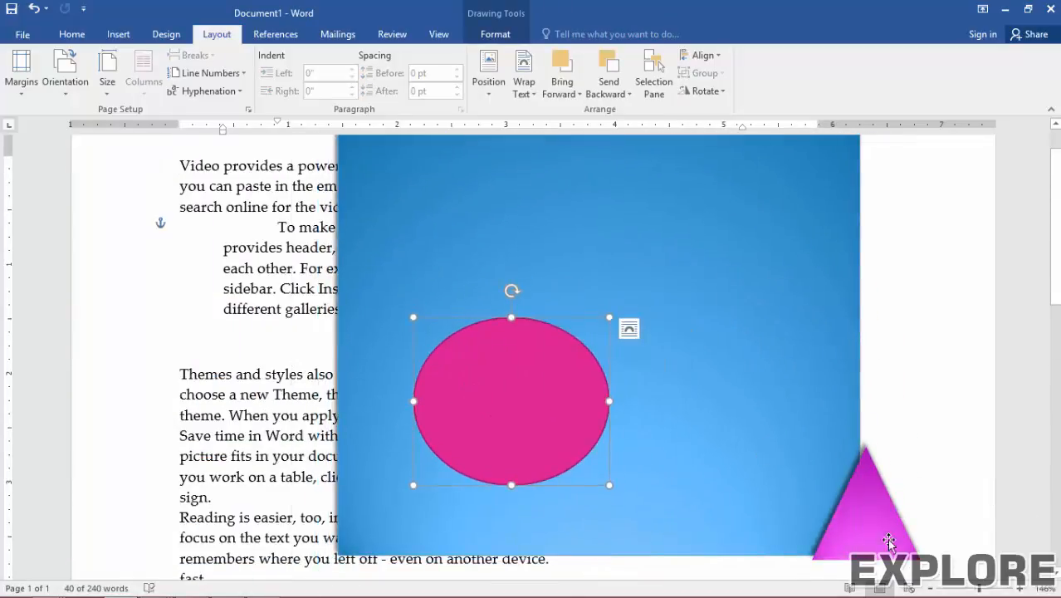
{"action": "left_click_drag", "start_coordinate": [889, 540], "coordinate": [692, 566]}
{"action": "left_click_drag", "start_coordinate": [588, 556], "coordinate": [534, 475]}
- Select the triangle, ellipse and rectangle together and distribute them vertically
{"action": "left_click", "coordinate": [487, 408], "text": "shift"}
{"action": "left_click", "coordinate": [585, 199], "text": "shift"}
{"action": "left_click", "coordinate": [685, 61]}
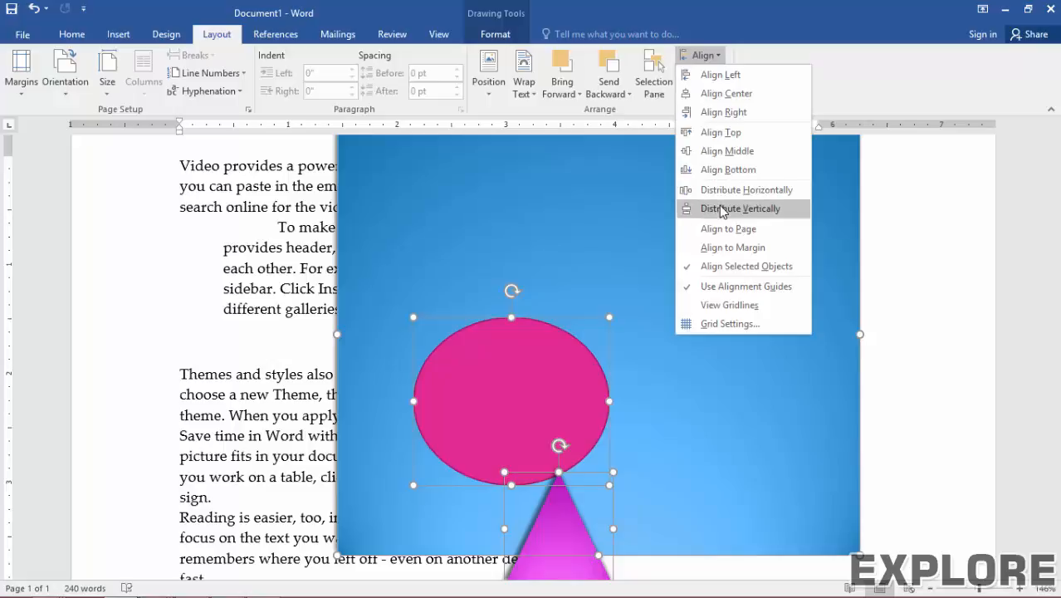
{"action": "left_click", "coordinate": [731, 208]}
{"action": "scroll", "coordinate": [544, 395], "scroll_direction": "down", "scroll_amount": 4}
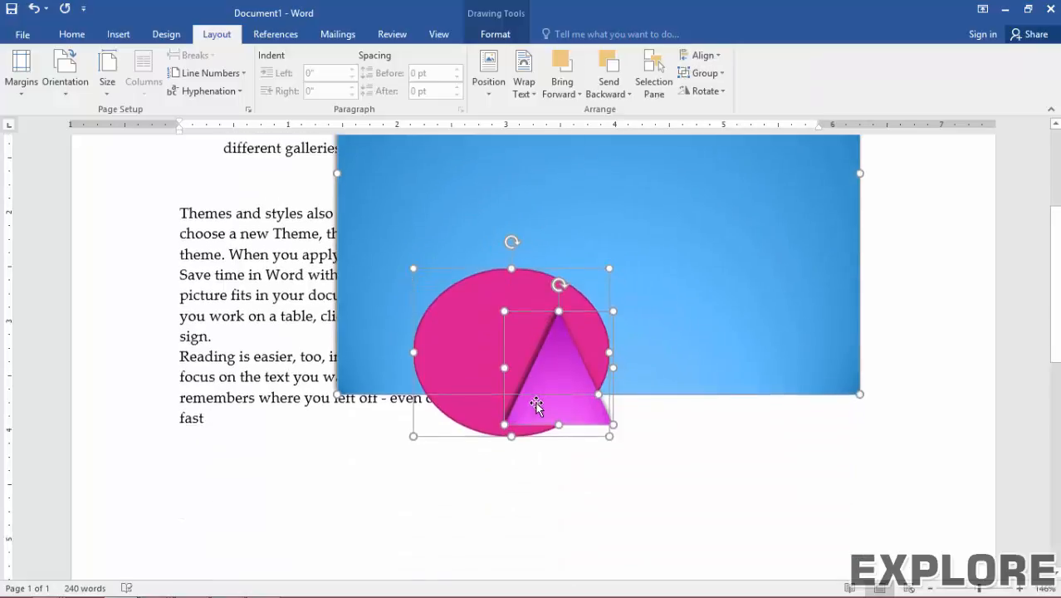
- Set the alignment reference to Align to Page and align the three selected shapes left
{"action": "left_click", "coordinate": [706, 58]}
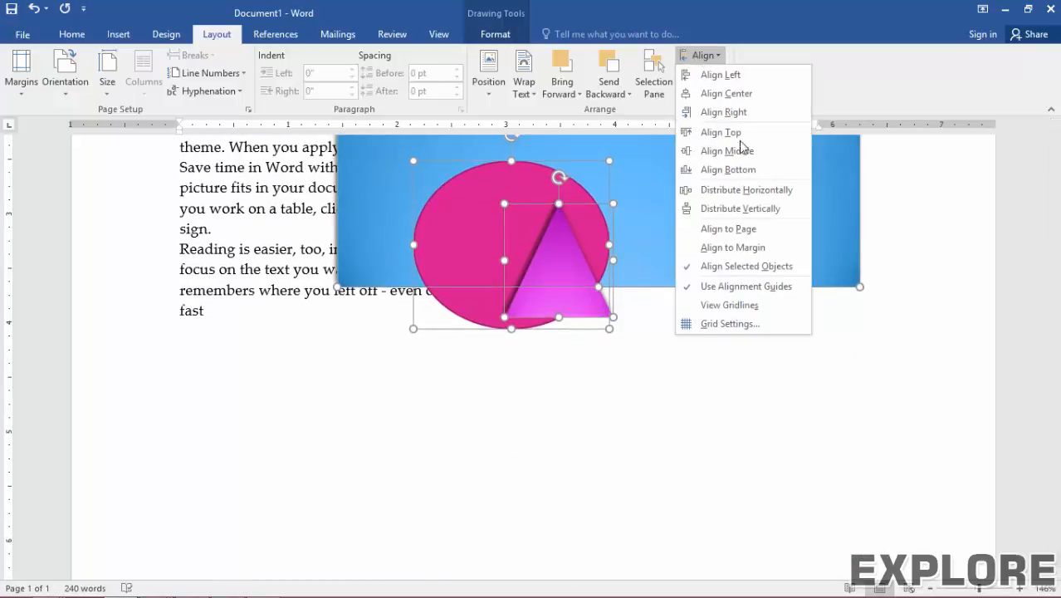
{"action": "left_click", "coordinate": [718, 229]}
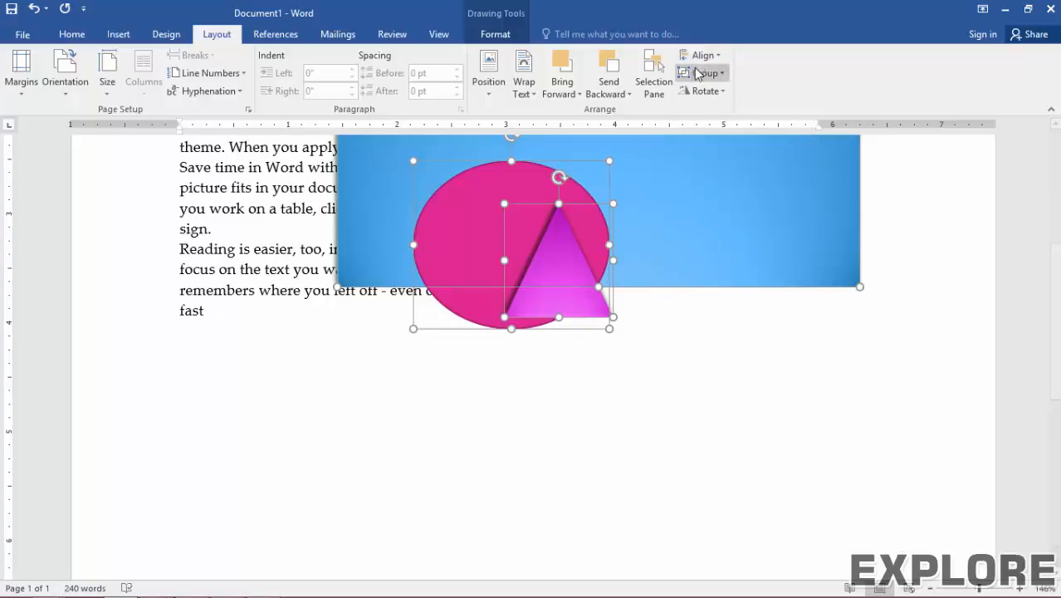
{"action": "left_click", "coordinate": [705, 56]}
{"action": "left_click", "coordinate": [712, 75]}
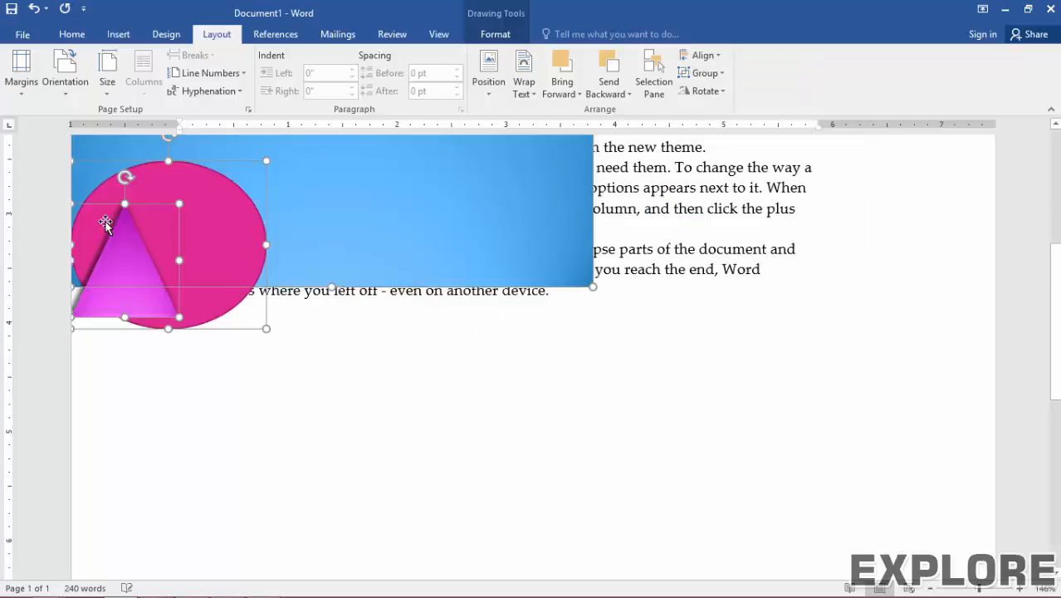
{"action": "scroll", "coordinate": [73, 241], "scroll_direction": "up", "scroll_amount": 1}
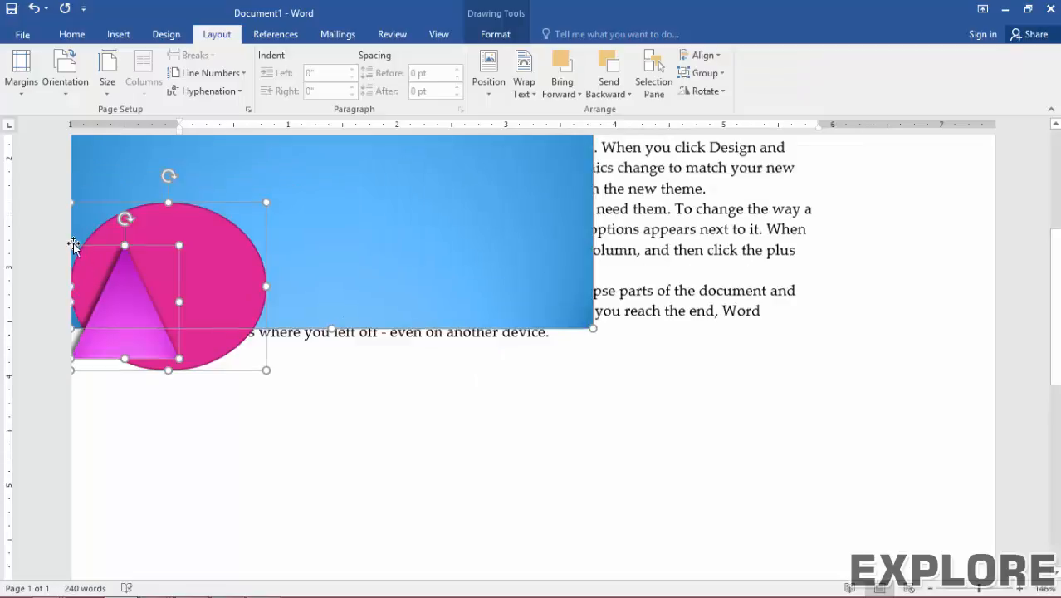
- Set the alignment reference to Align to Margin and align the three selected shapes right
{"action": "left_click", "coordinate": [715, 59]}
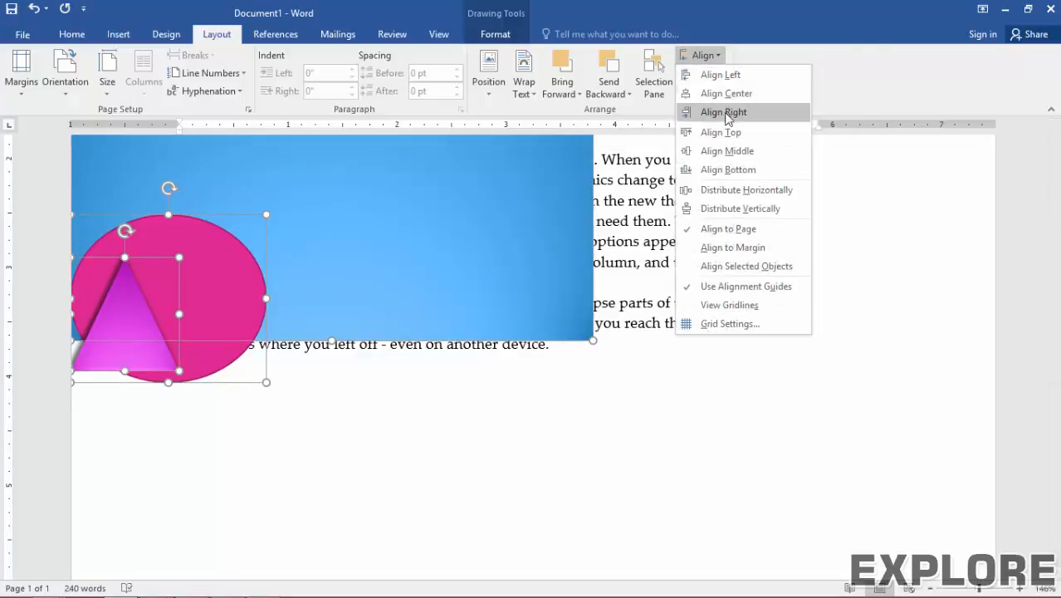
{"action": "left_click", "coordinate": [724, 247]}
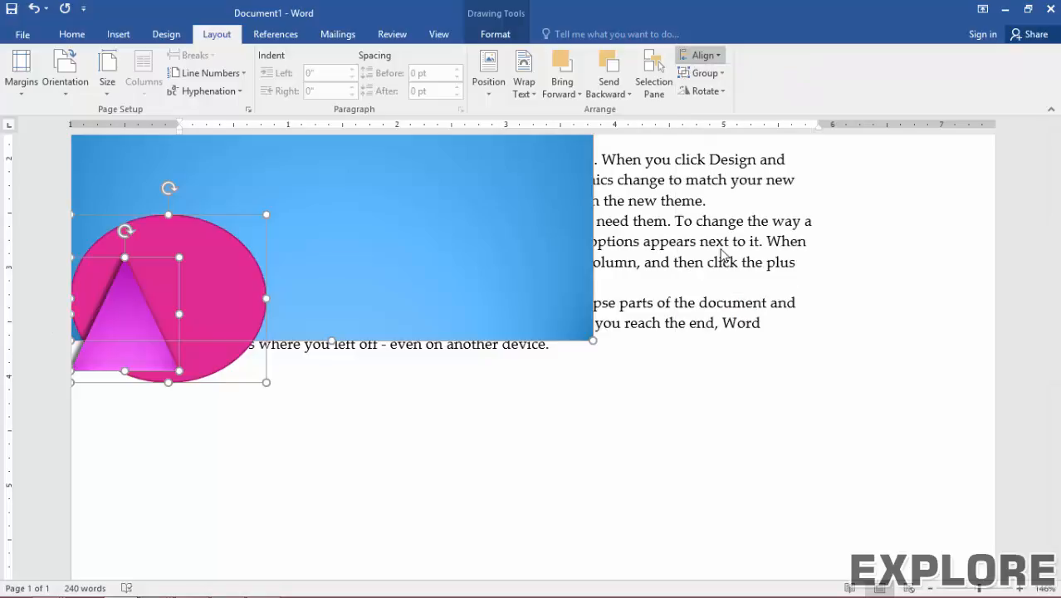
{"action": "left_click", "coordinate": [702, 54]}
{"action": "left_click", "coordinate": [715, 112]}
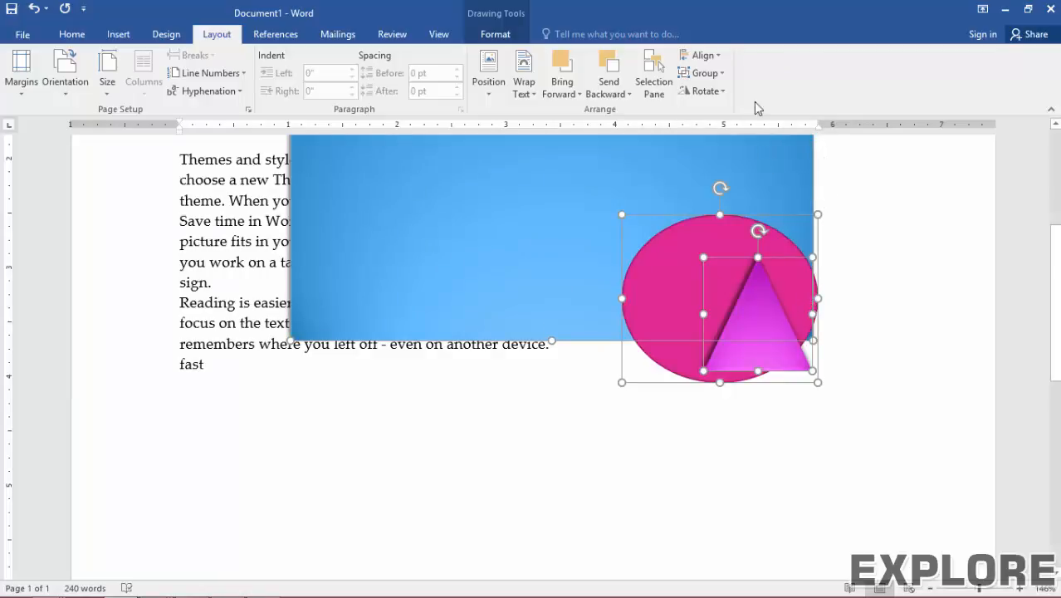
- Set the alignment reference to Align Selected Objects and align the three selected shapes left
{"action": "left_click", "coordinate": [706, 55]}
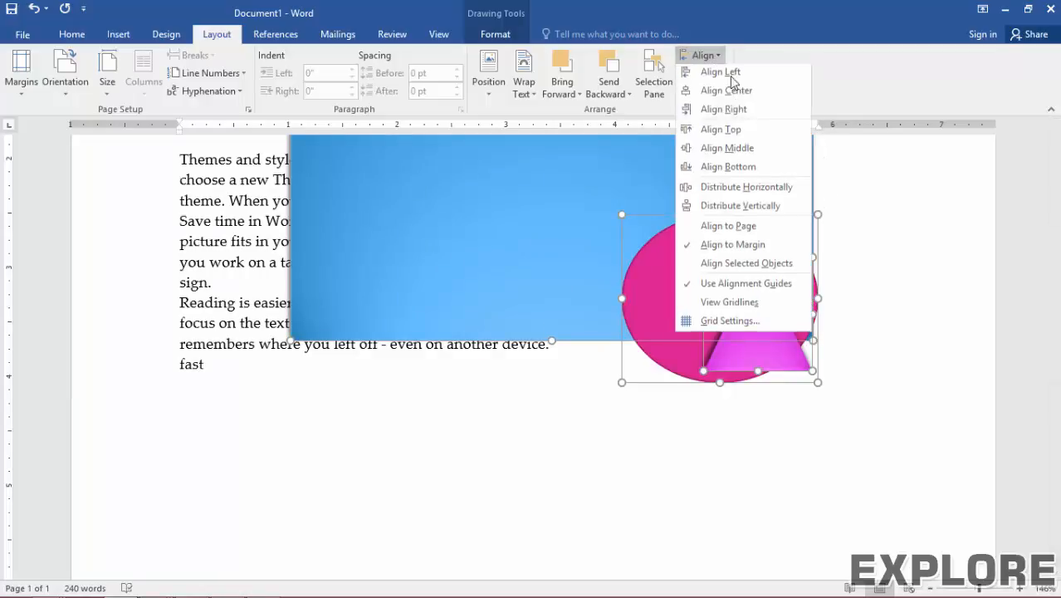
{"action": "left_click", "coordinate": [737, 267]}
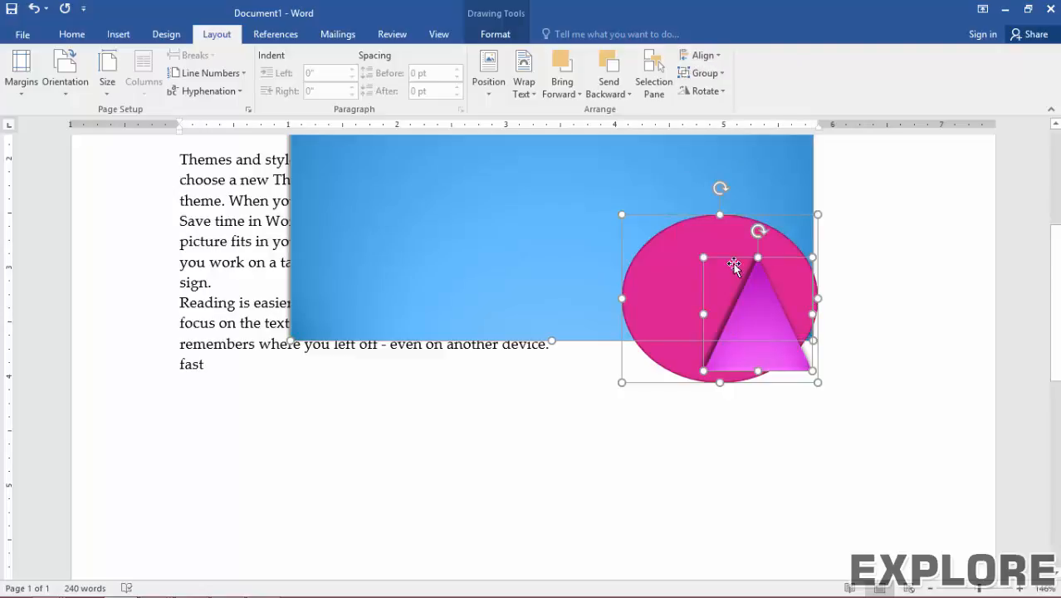
{"action": "left_click", "coordinate": [702, 55]}
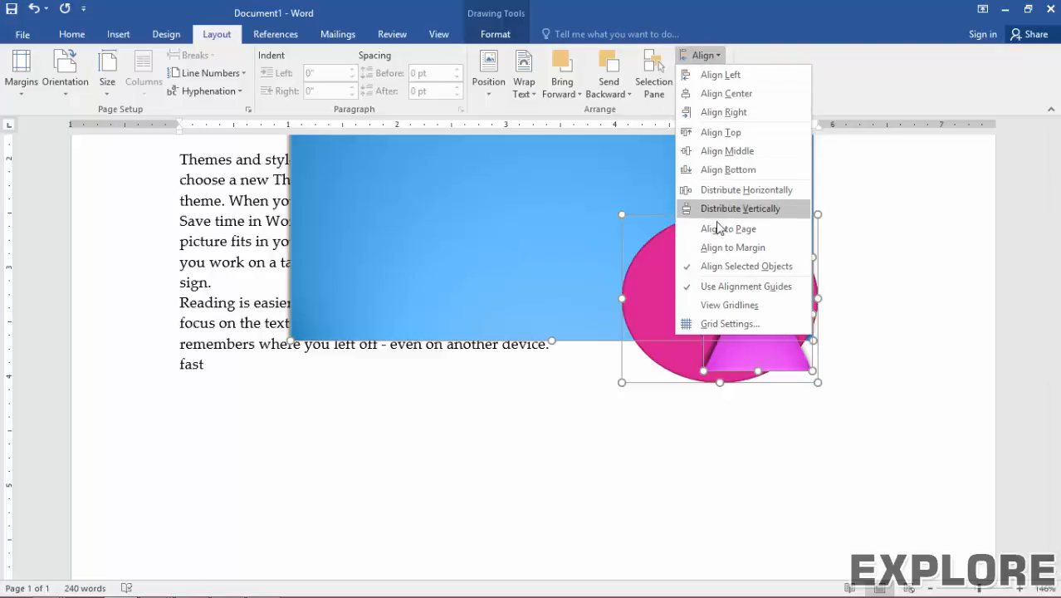
{"action": "left_click", "coordinate": [713, 75]}
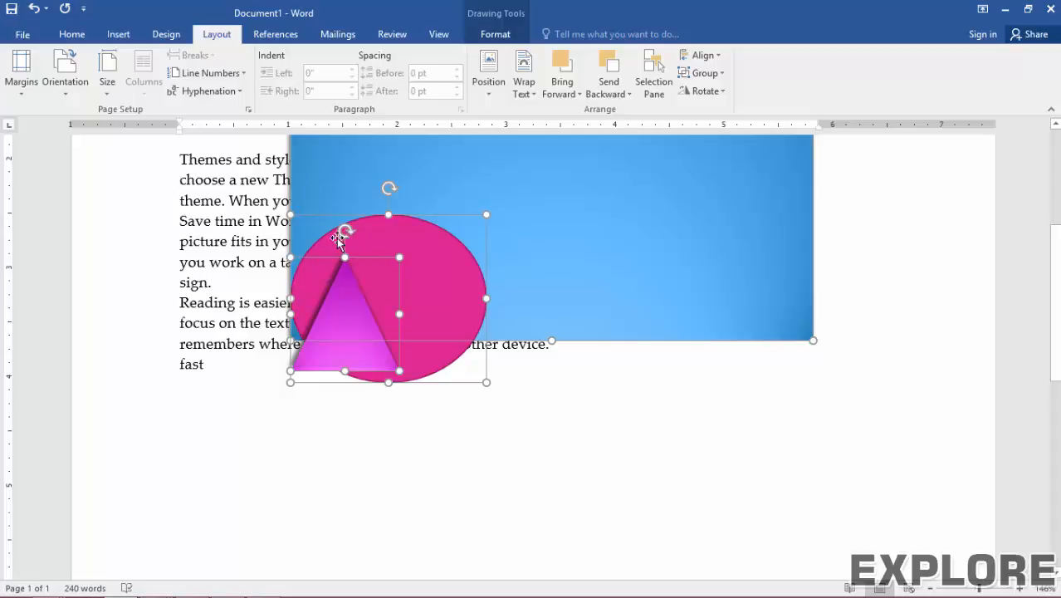
{"action": "scroll", "coordinate": [402, 304], "scroll_direction": "up", "scroll_amount": 3}
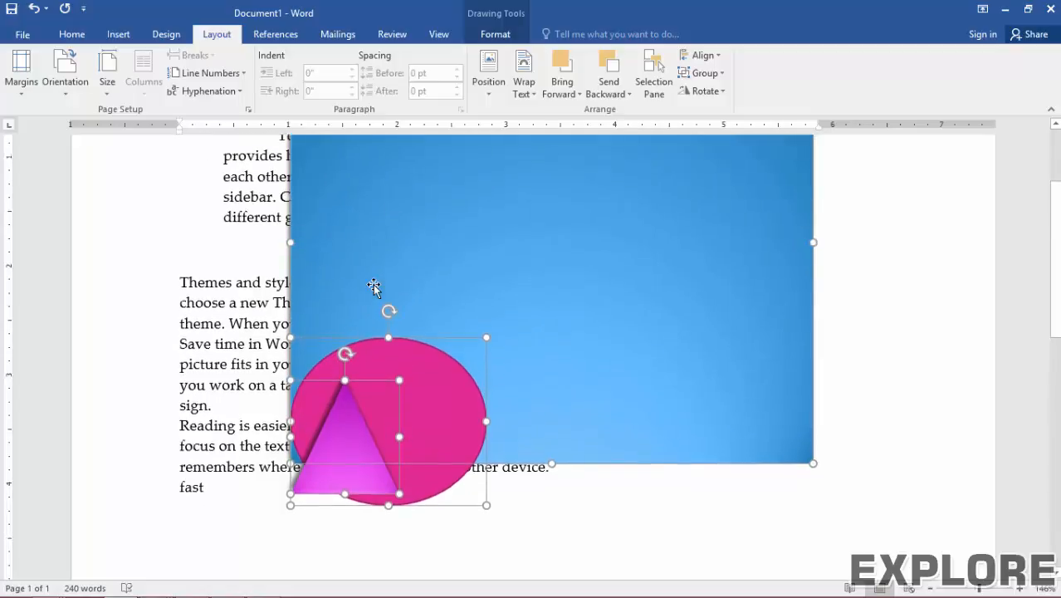
{"action": "scroll", "coordinate": [349, 295], "scroll_direction": "down", "scroll_amount": 2}
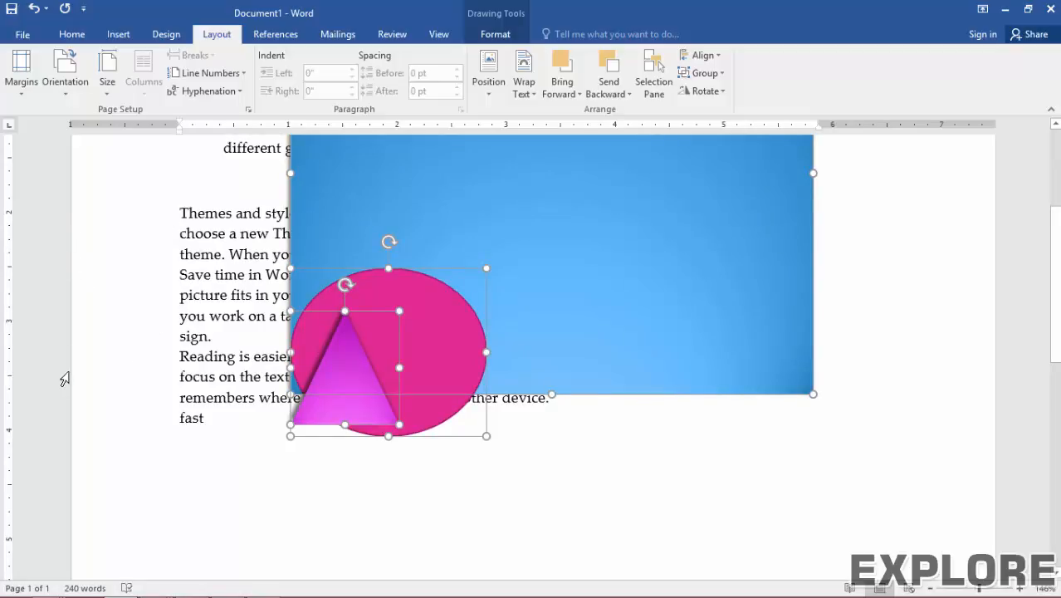
- Move the triangle on its own off the ellipse and up over the opening paragraphs at the page's left margin
{"action": "left_click", "coordinate": [702, 55]}
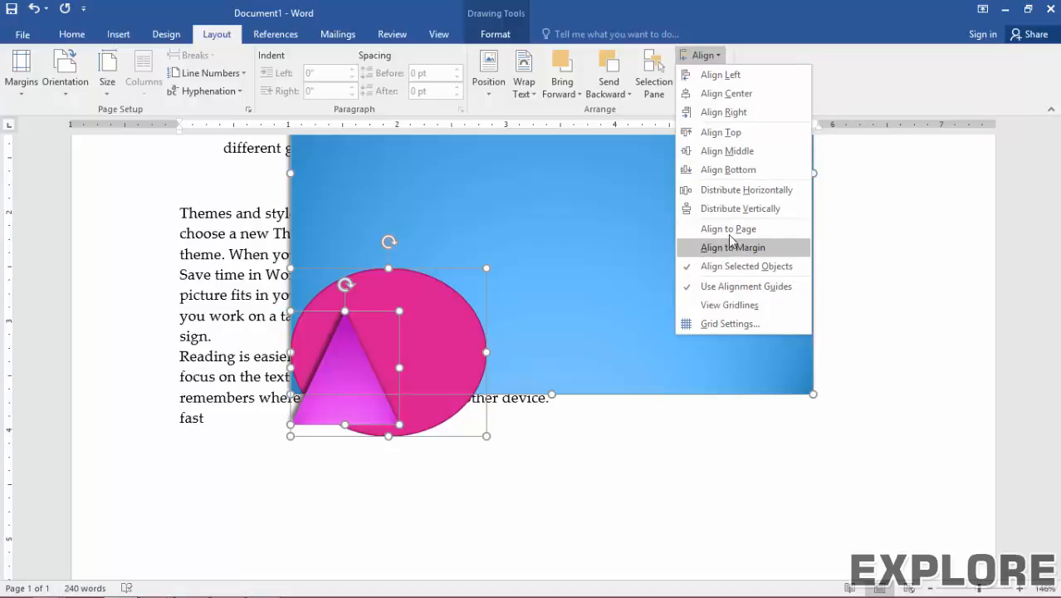
{"action": "left_click", "coordinate": [745, 289]}
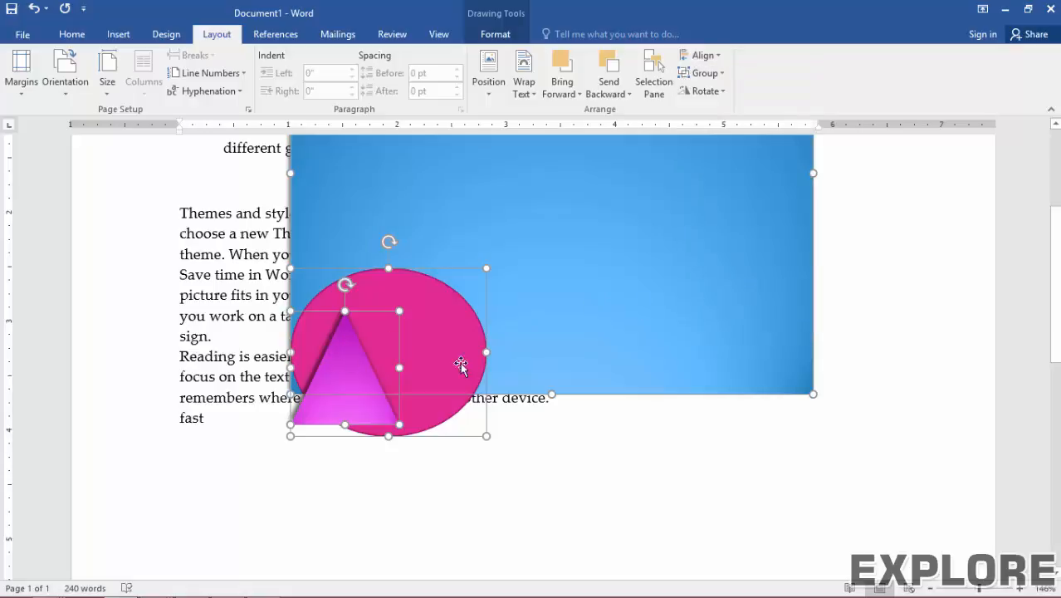
{"action": "left_click", "coordinate": [237, 315]}
{"action": "left_click", "coordinate": [334, 369]}
{"action": "left_click_drag", "start_coordinate": [333, 369], "coordinate": [271, 240]}
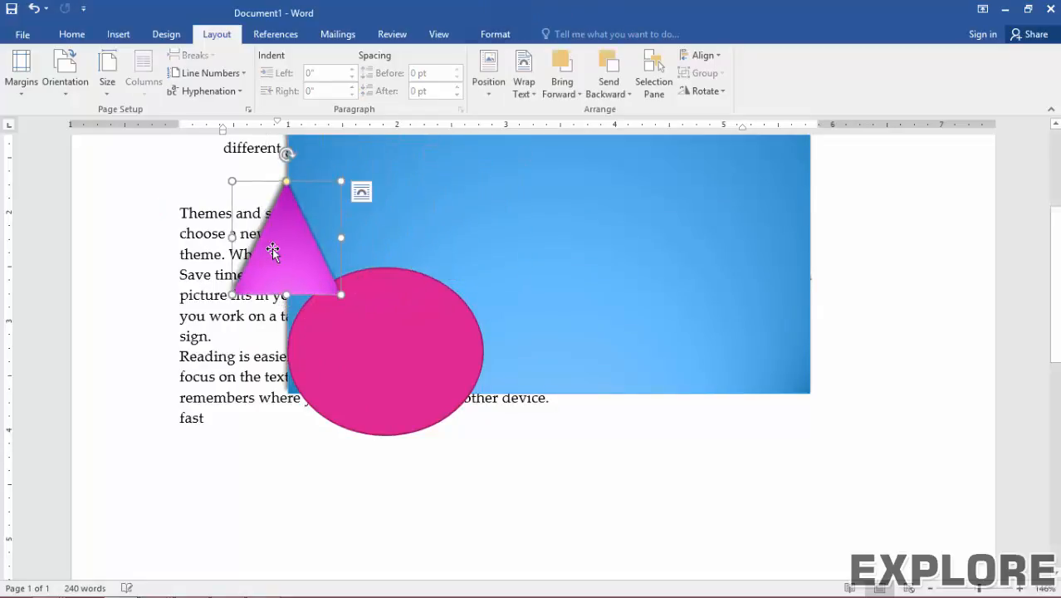
{"action": "scroll", "coordinate": [274, 243], "scroll_direction": "down", "scroll_amount": 2}
{"action": "scroll", "coordinate": [274, 239], "scroll_direction": "up", "scroll_amount": 4}
{"action": "left_click_drag", "start_coordinate": [287, 396], "coordinate": [203, 283]}
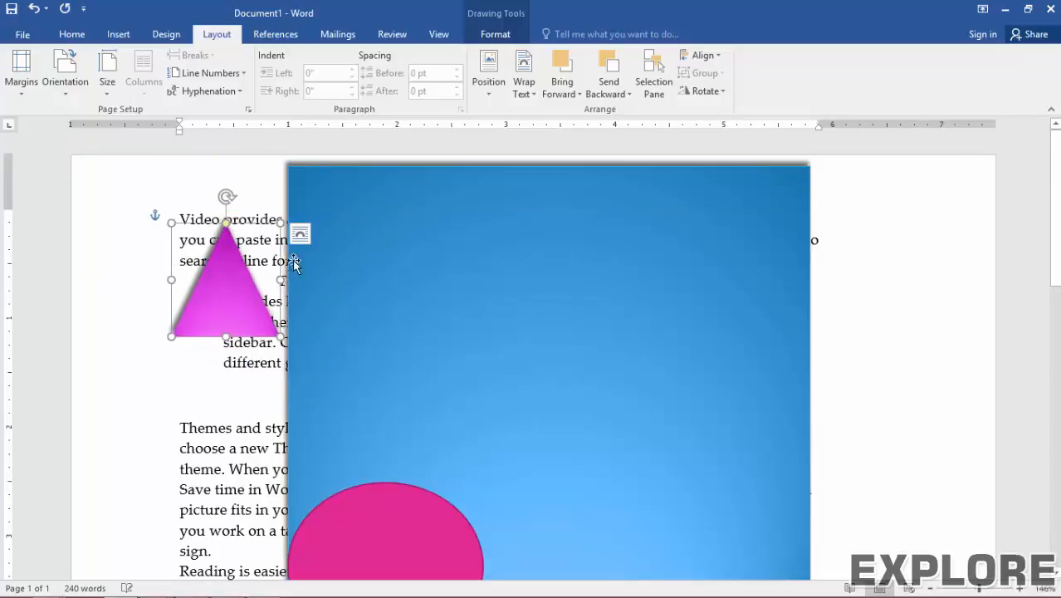
- Show the document gridlines, examine them on the empty part of the page and hide them again
{"action": "left_click", "coordinate": [700, 58]}
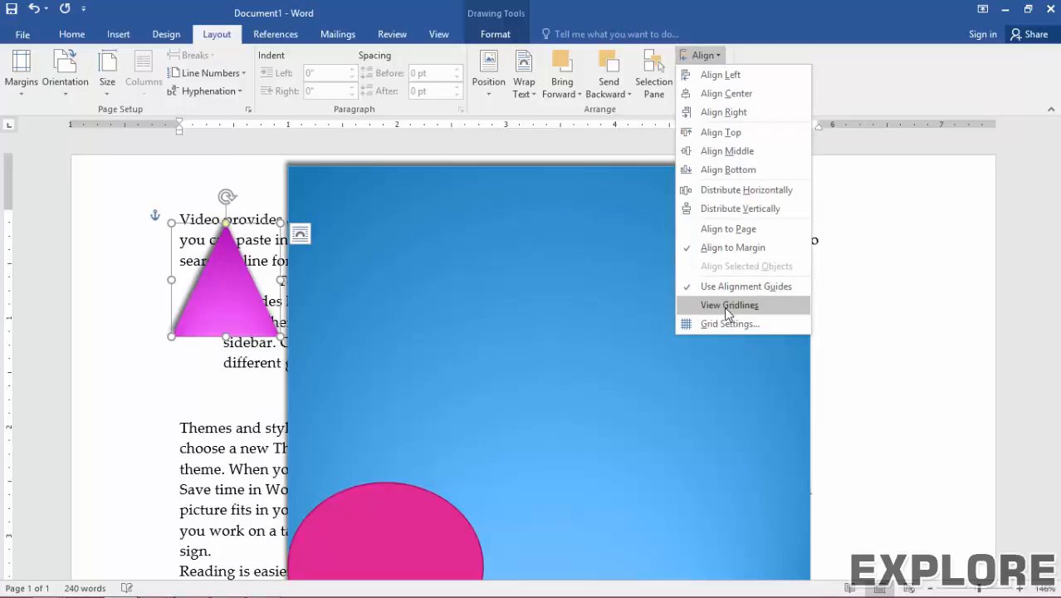
{"action": "left_click", "coordinate": [730, 305]}
{"action": "scroll", "coordinate": [266, 394], "scroll_direction": "down", "scroll_amount": 3}
{"action": "scroll", "coordinate": [266, 394], "scroll_direction": "down", "scroll_amount": 7}
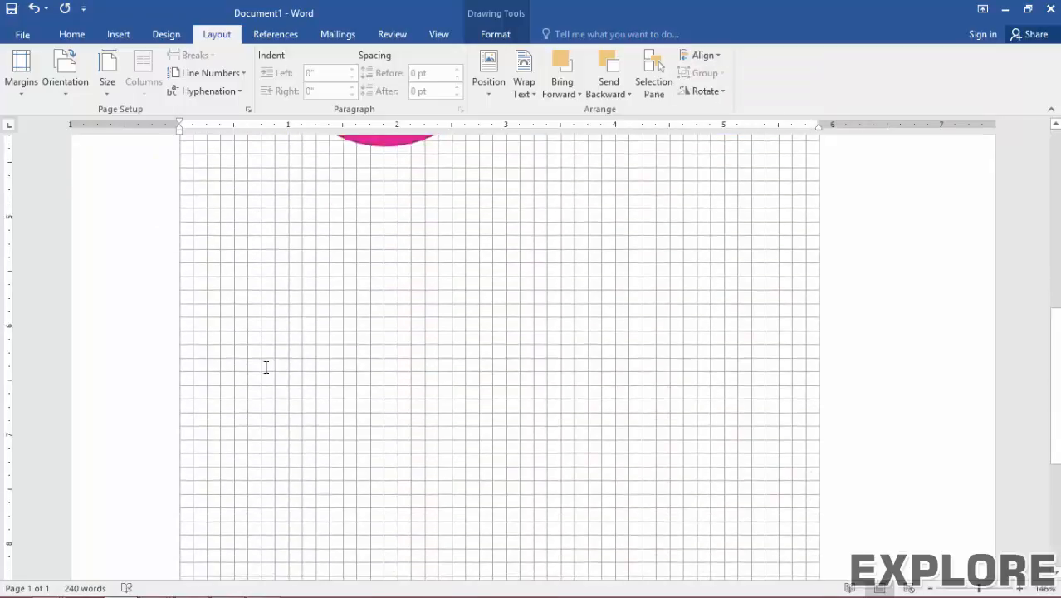
{"action": "left_click", "coordinate": [694, 59]}
{"action": "left_click", "coordinate": [723, 305]}
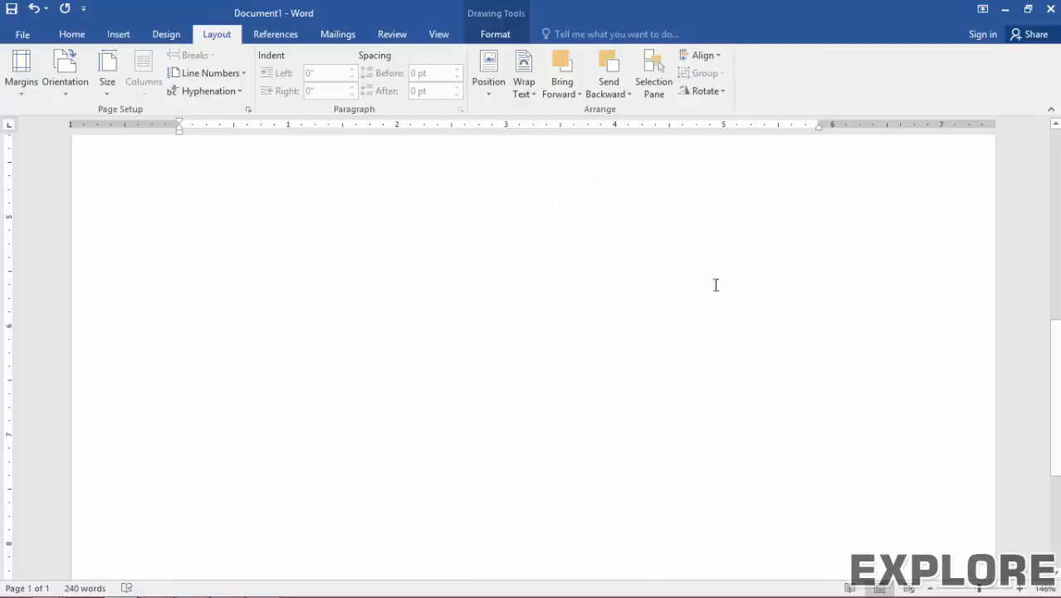
{"action": "left_click", "coordinate": [697, 58]}
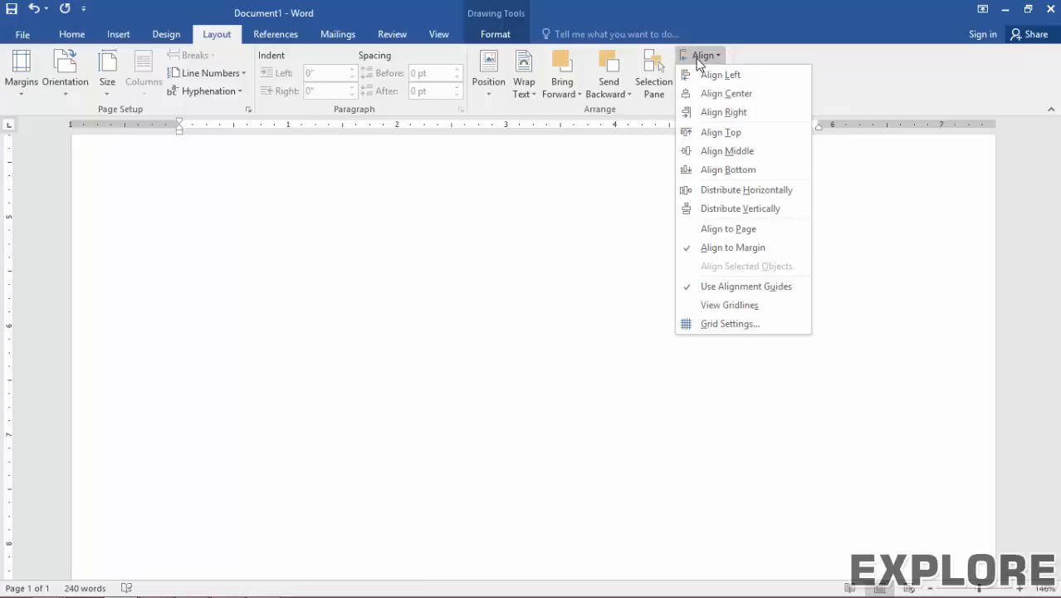
{"action": "left_click", "coordinate": [698, 58]}
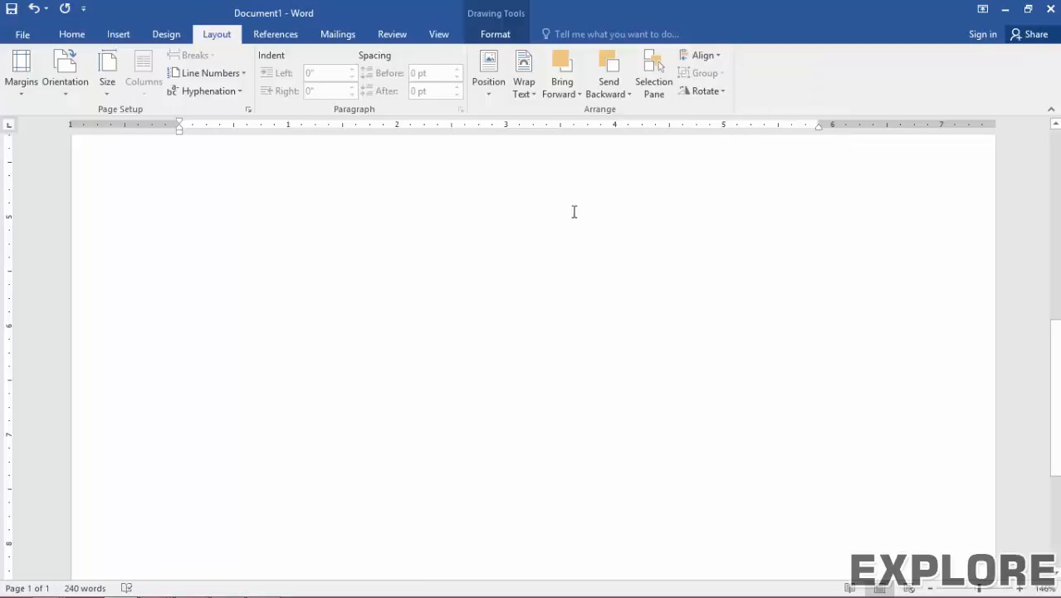
- Move the triangle down and to the right so that it overlaps the rectangle's left edge
{"action": "left_click", "coordinate": [518, 258]}
{"action": "scroll", "coordinate": [498, 270], "scroll_direction": "up", "scroll_amount": 6}
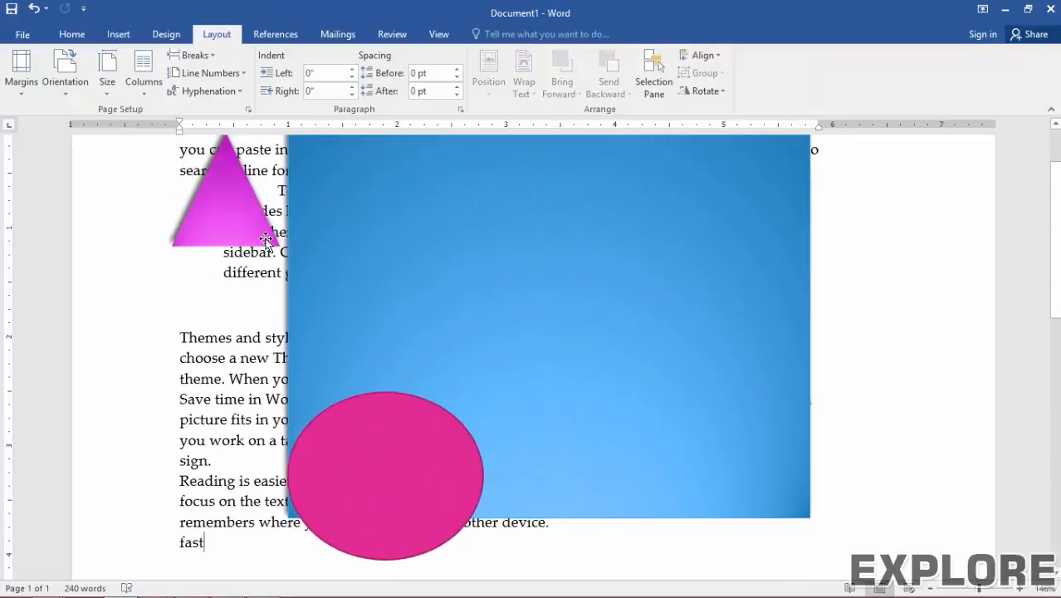
{"action": "left_click_drag", "start_coordinate": [266, 240], "coordinate": [313, 296]}
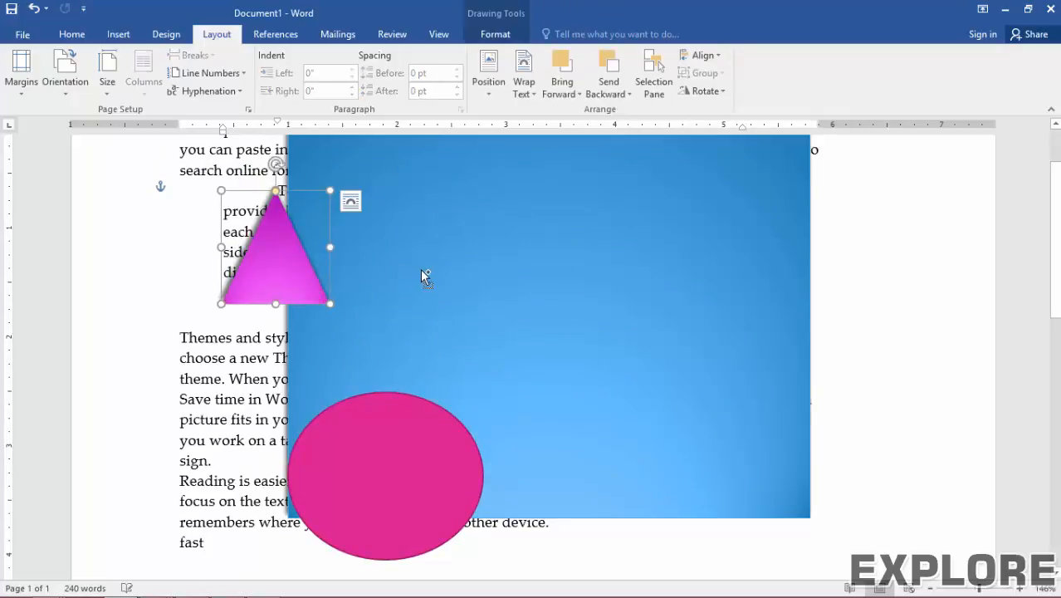
- Add the rectangle and the ellipse to the triangle selection and group the three shapes
{"action": "left_click", "coordinate": [394, 363], "text": "shift"}
{"action": "left_click", "coordinate": [397, 443], "text": "shift"}
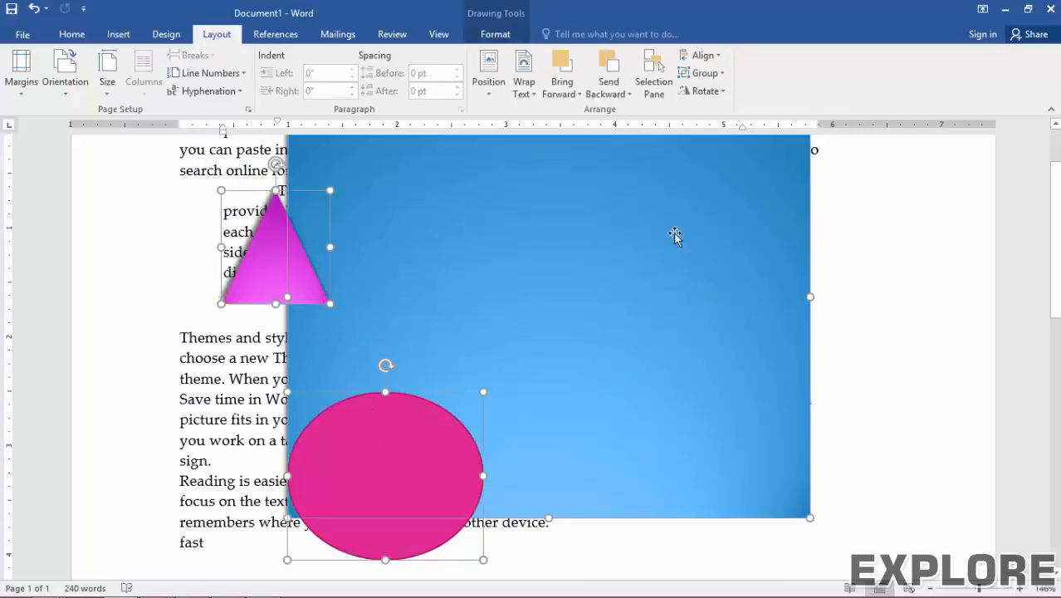
{"action": "left_click", "coordinate": [704, 95]}
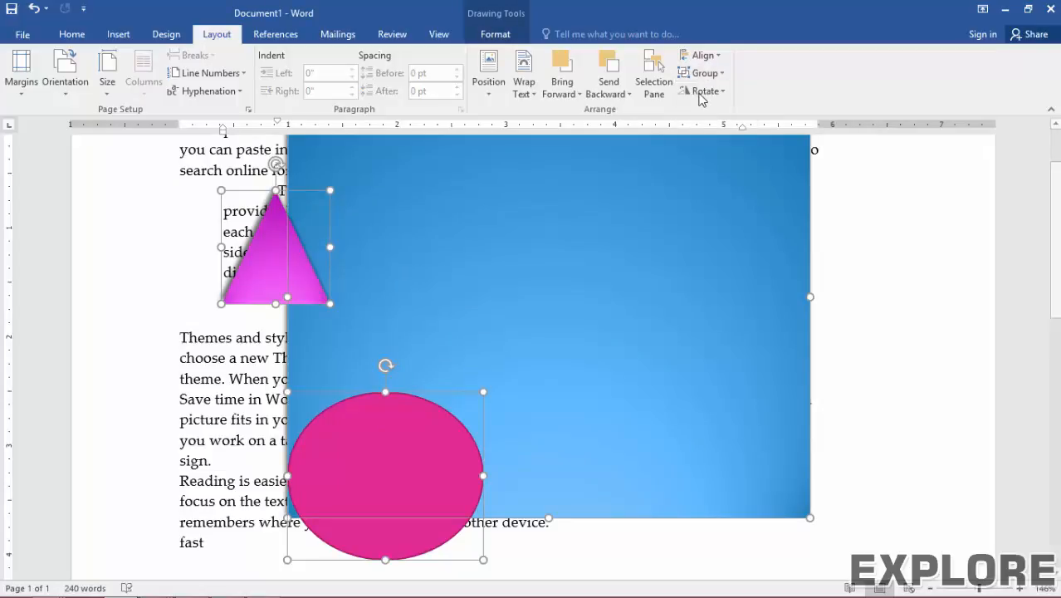
- Move the group down and slightly right, and rotate it a little counterclockwise
{"action": "left_click", "coordinate": [457, 327]}
{"action": "left_click_drag", "start_coordinate": [455, 326], "coordinate": [517, 295]}
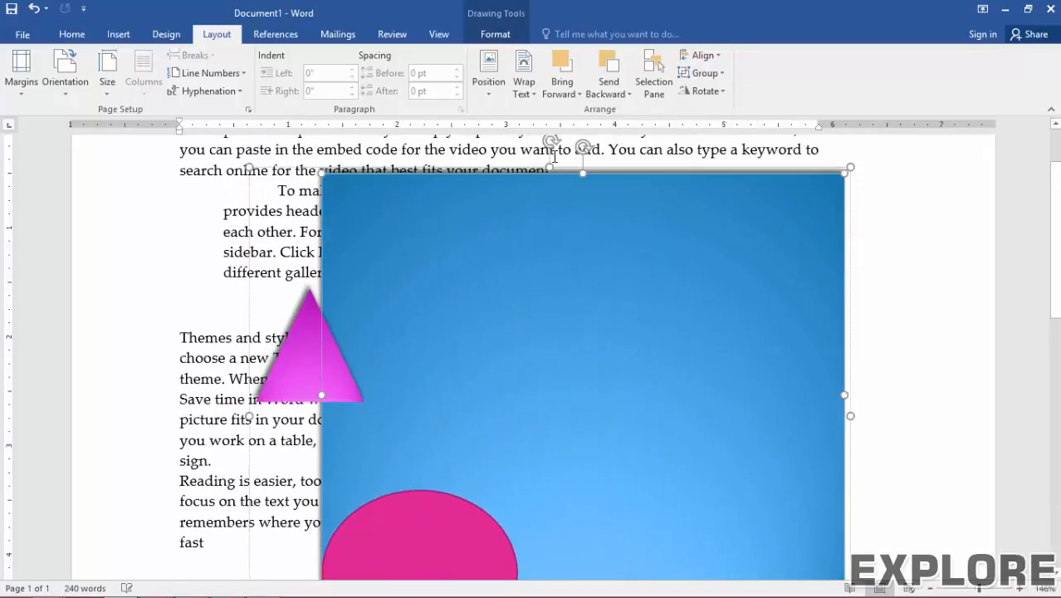
{"action": "left_click_drag", "start_coordinate": [550, 142], "coordinate": [506, 199]}
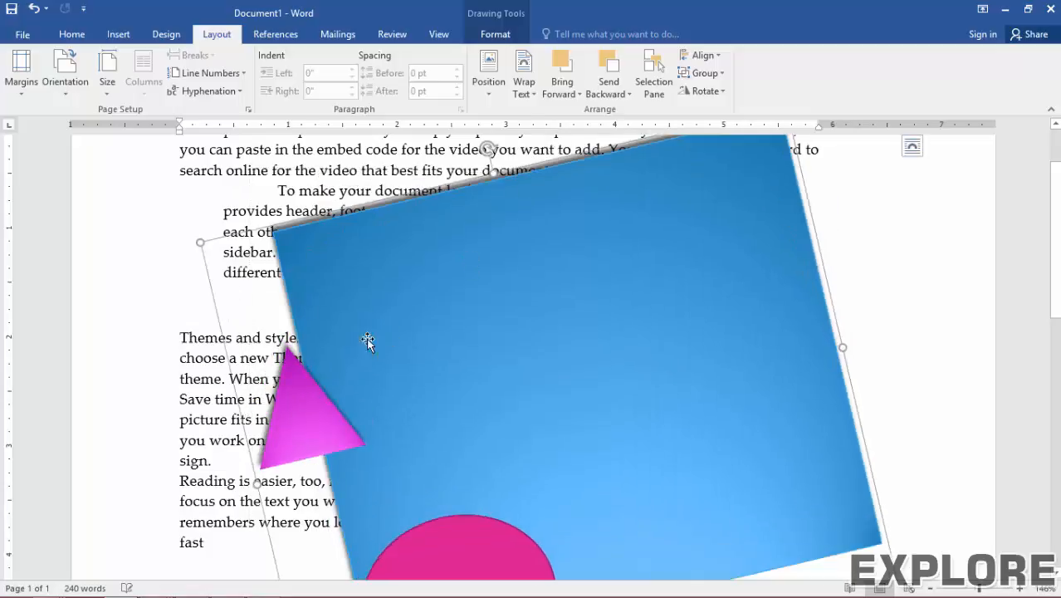
- Scale the tilted group down from its upper-left corner and move it up and left over the body text
{"action": "left_click_drag", "start_coordinate": [199, 241], "coordinate": [394, 336]}
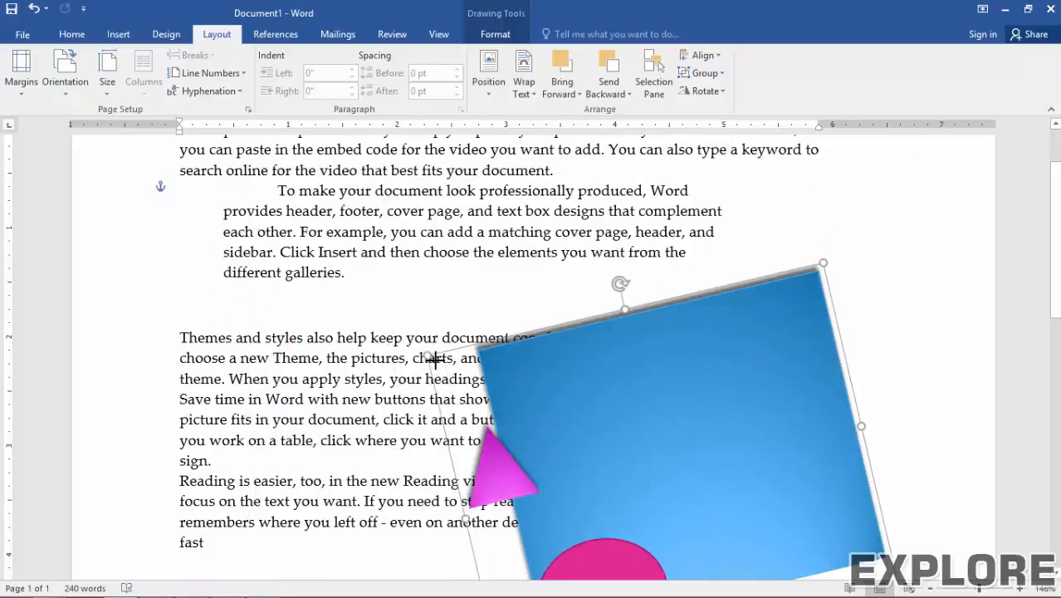
{"action": "left_click_drag", "start_coordinate": [547, 403], "coordinate": [465, 321]}
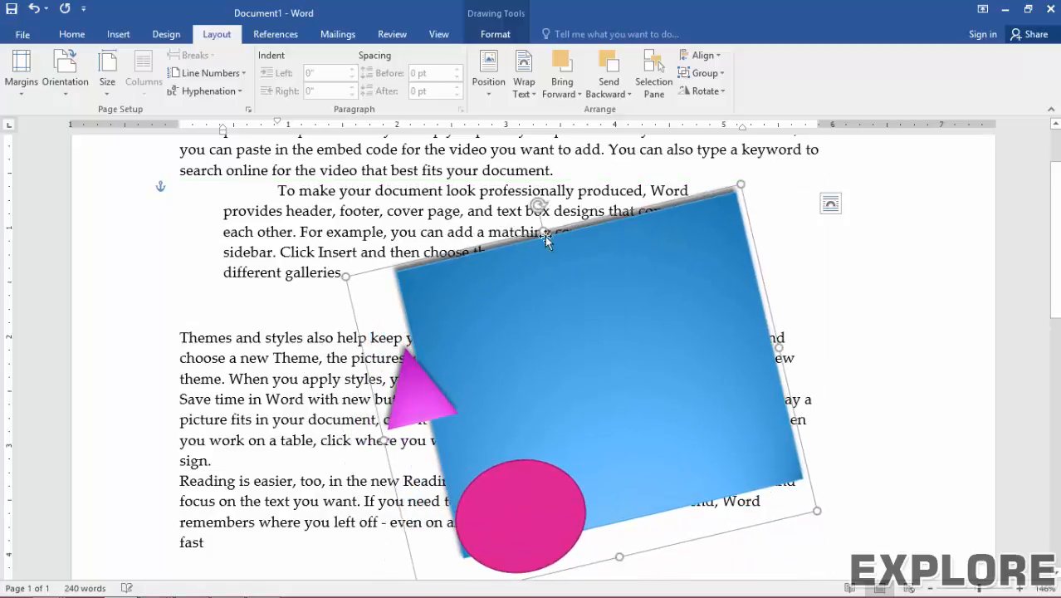
- Ungroup the shapes, move only the rectangle slightly to the left and deselect it
{"action": "left_click", "coordinate": [718, 79]}
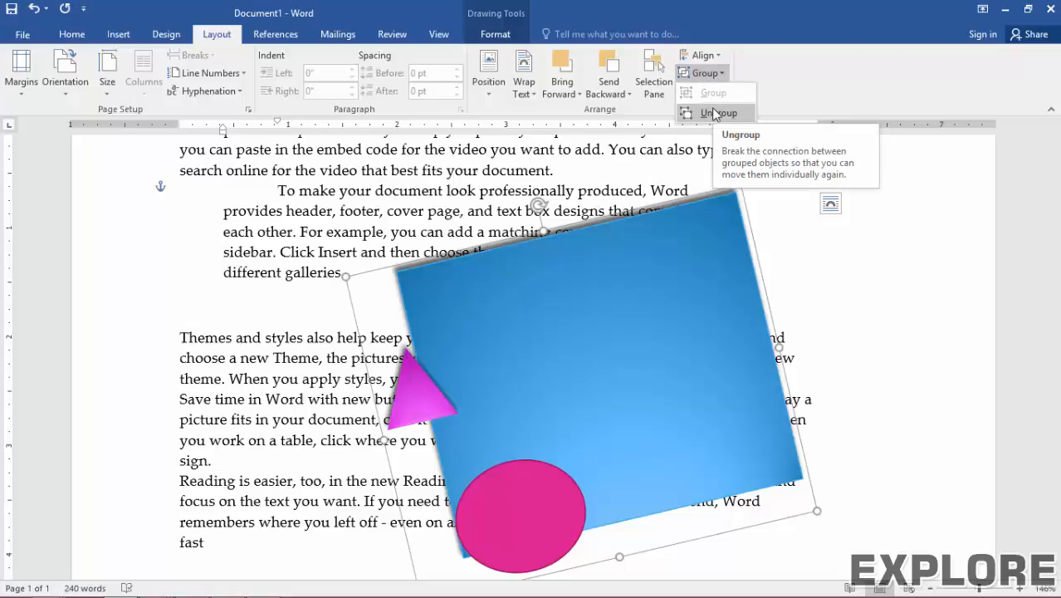
{"action": "left_click", "coordinate": [716, 113]}
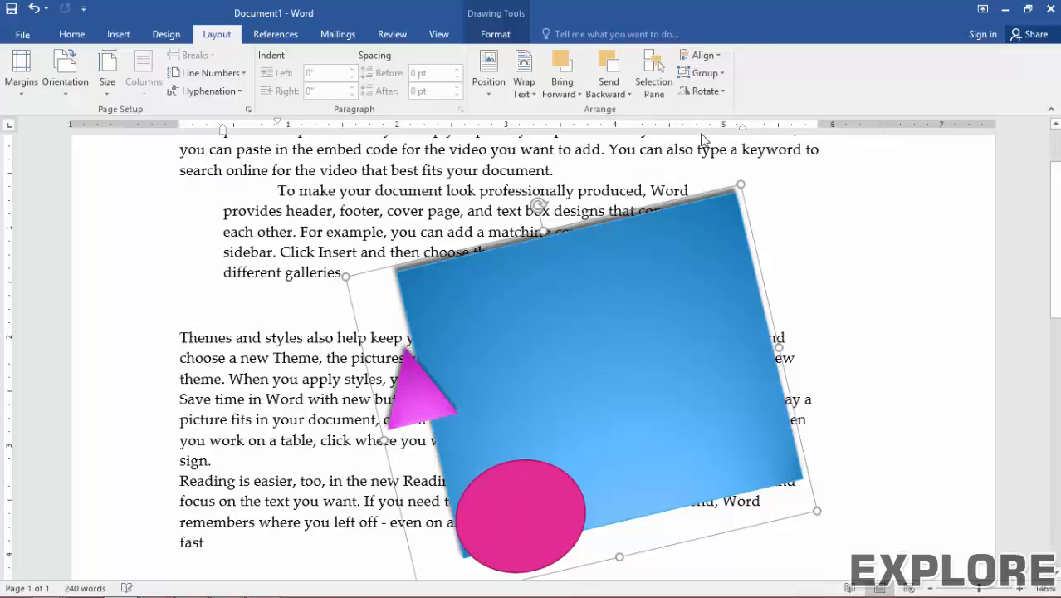
{"action": "left_click_drag", "start_coordinate": [635, 313], "coordinate": [611, 308]}
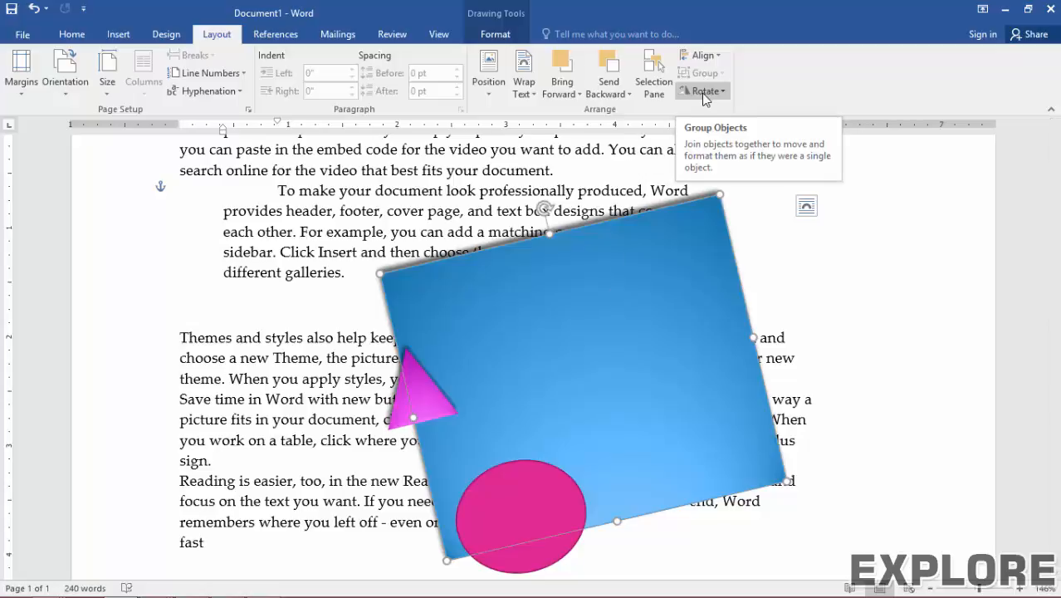
{"action": "left_click", "coordinate": [506, 181]}
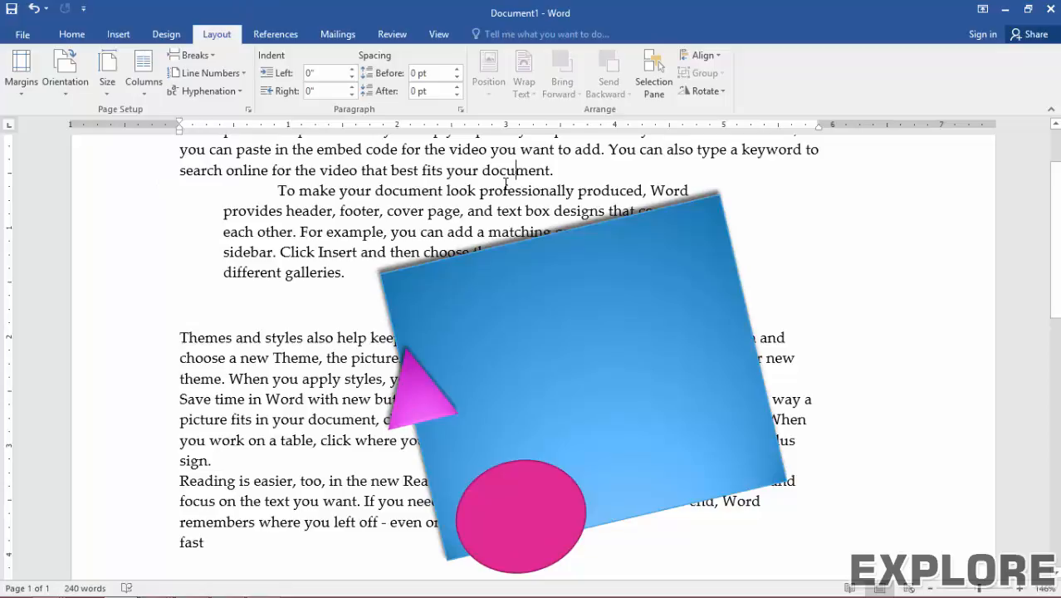
- Fill the tilted rectangle with a picture from the computer, the action scene in the Desktop's pho images folder, working offline
{"action": "left_click", "coordinate": [491, 328]}
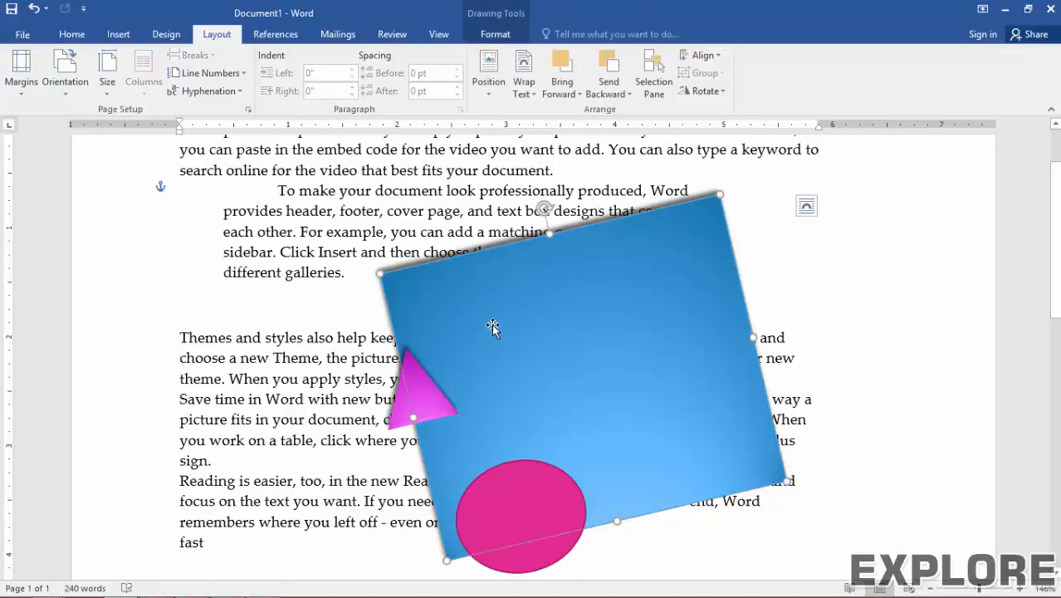
{"action": "left_click", "coordinate": [487, 36]}
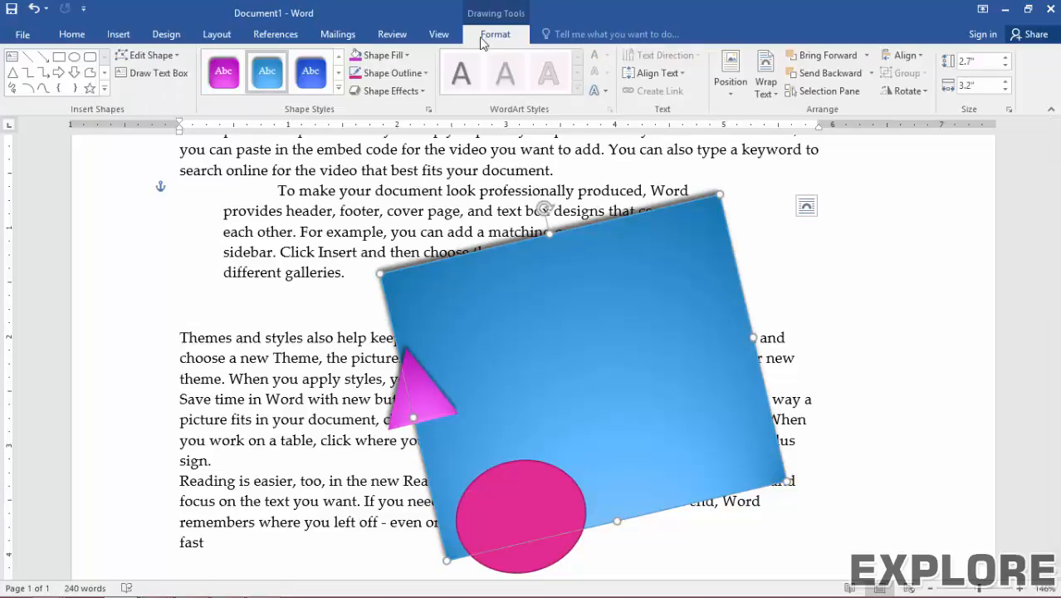
{"action": "left_click", "coordinate": [389, 55]}
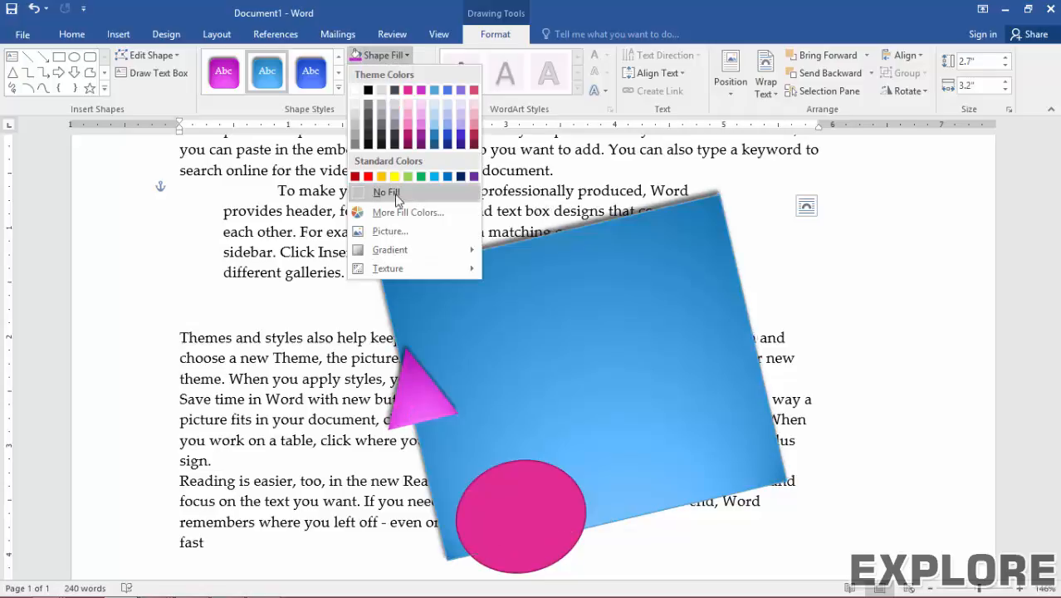
{"action": "left_click", "coordinate": [387, 234]}
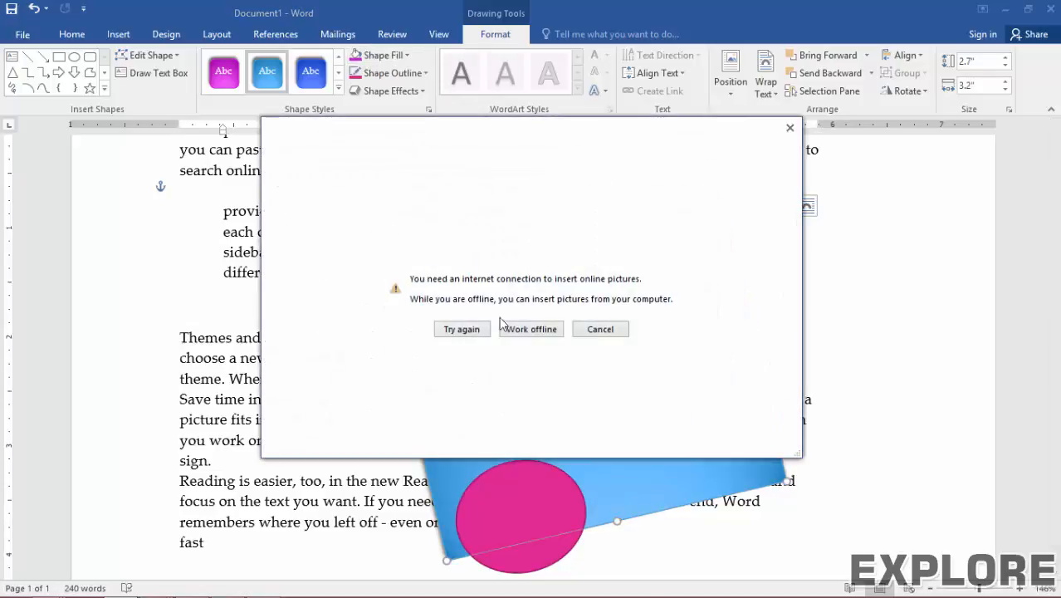
{"action": "left_click", "coordinate": [515, 330]}
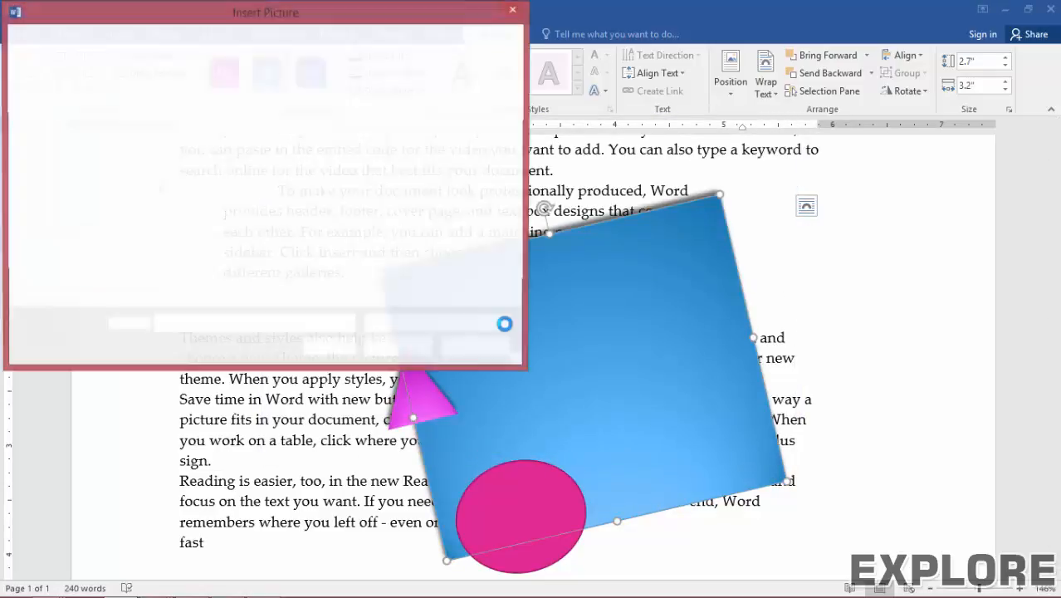
{"action": "left_click", "coordinate": [62, 150]}
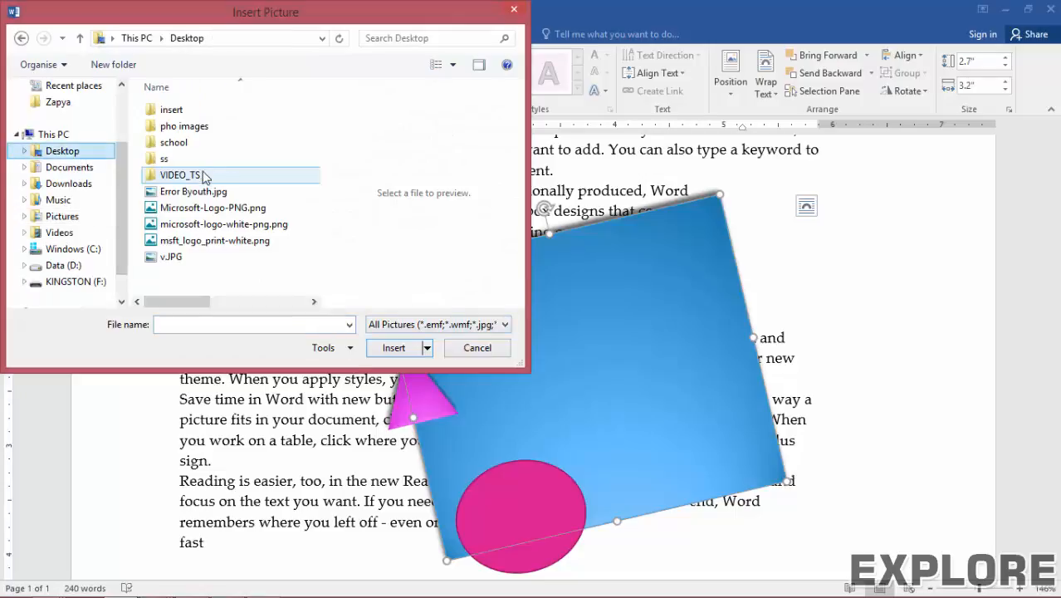
{"action": "double_click", "coordinate": [183, 127]}
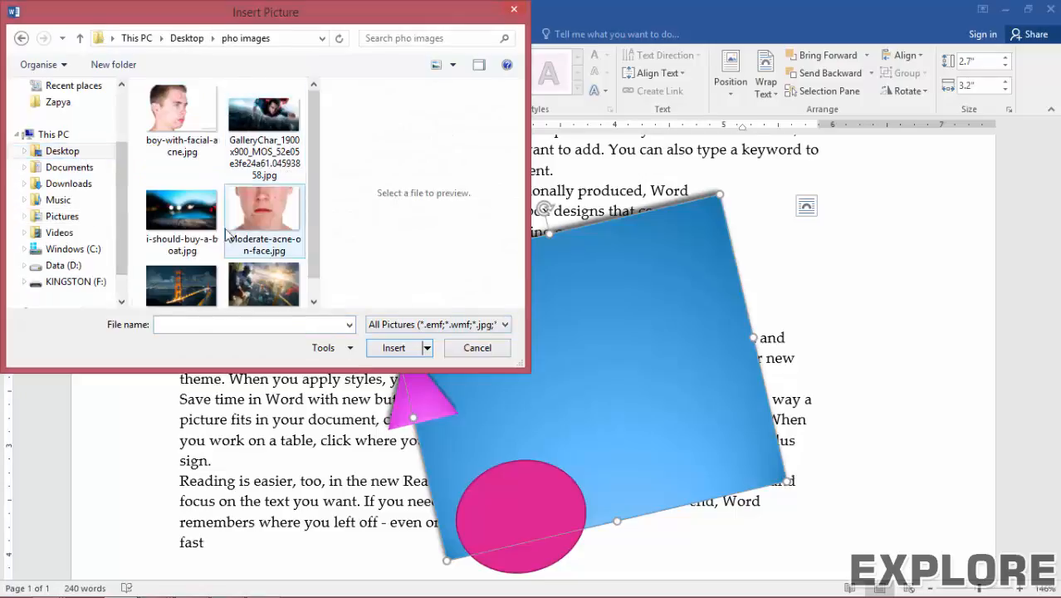
{"action": "double_click", "coordinate": [249, 287]}
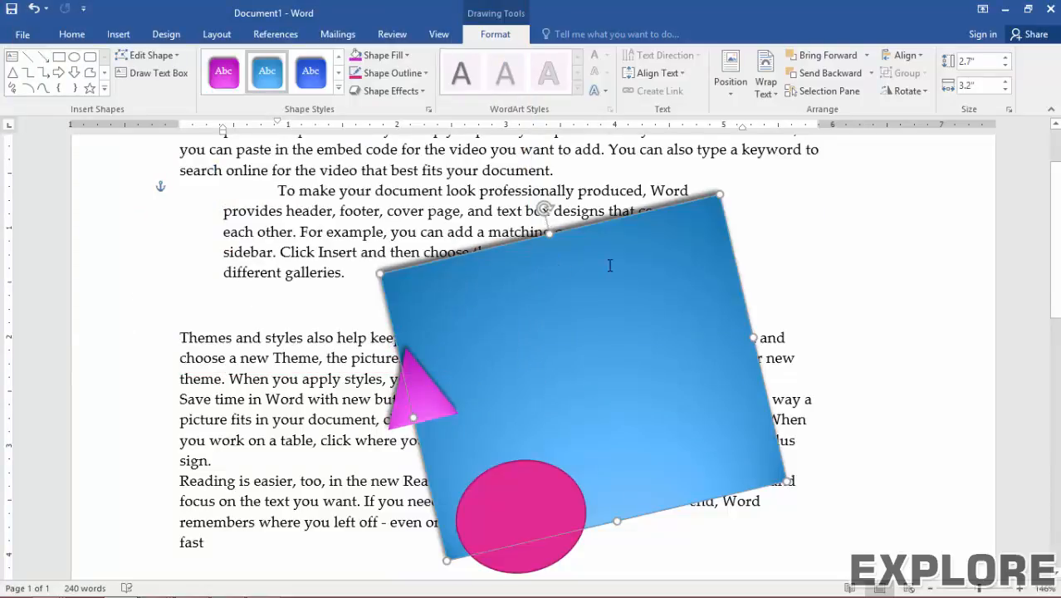
- Move the picture-filled rectangle left and slightly down over the body text
{"action": "scroll", "coordinate": [625, 354], "scroll_direction": "up", "scroll_amount": 1}
{"action": "scroll", "coordinate": [623, 358], "scroll_direction": "down", "scroll_amount": 2}
{"action": "left_click_drag", "start_coordinate": [606, 365], "coordinate": [518, 394]}
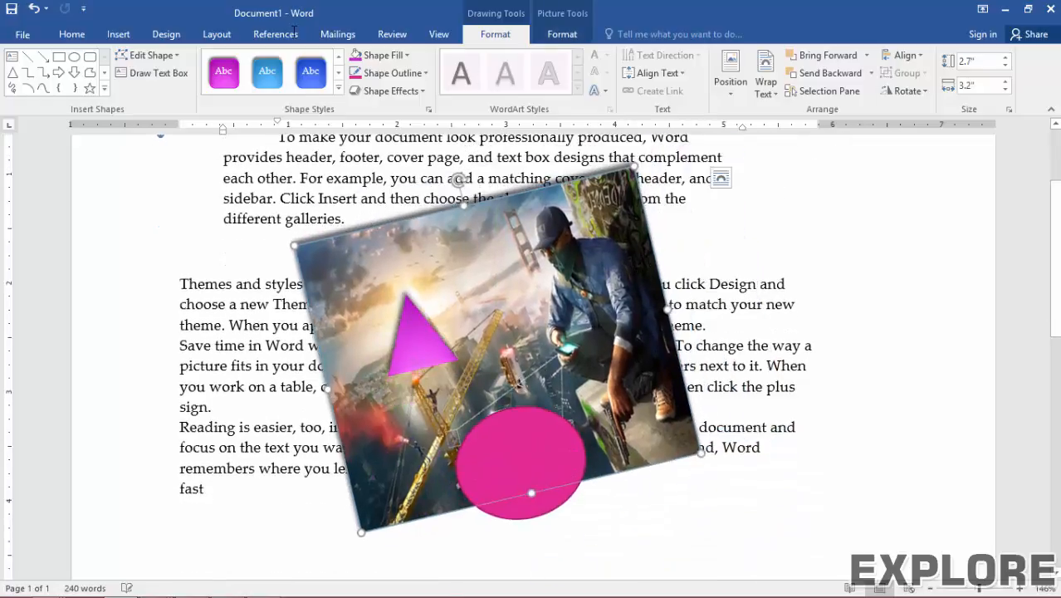
- Rotate the picture-filled rectangle right by 90°
{"action": "left_click", "coordinate": [218, 35]}
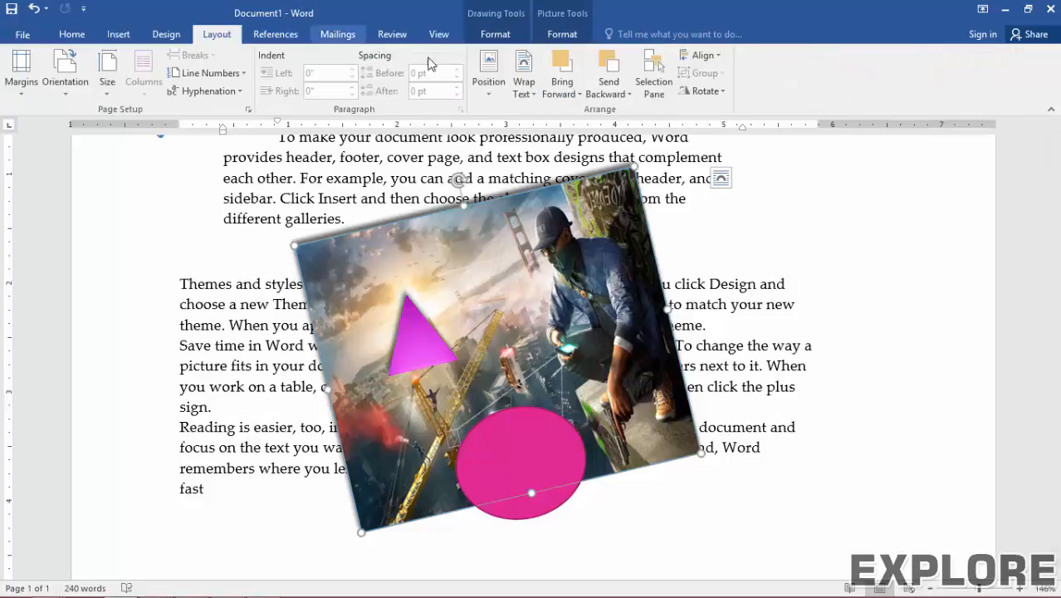
{"action": "left_click", "coordinate": [703, 90]}
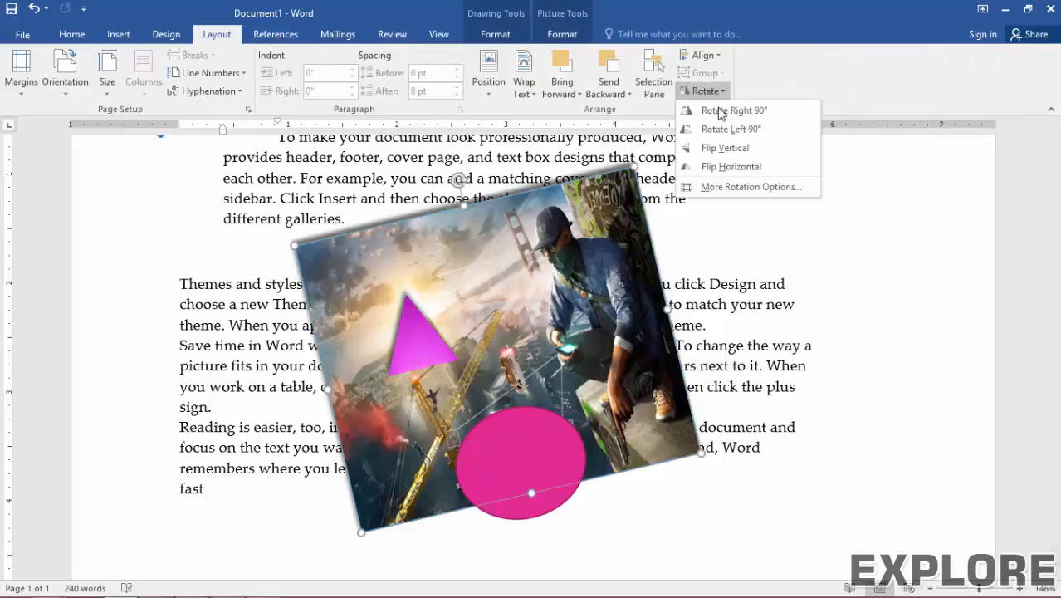
{"action": "left_click", "coordinate": [719, 111]}
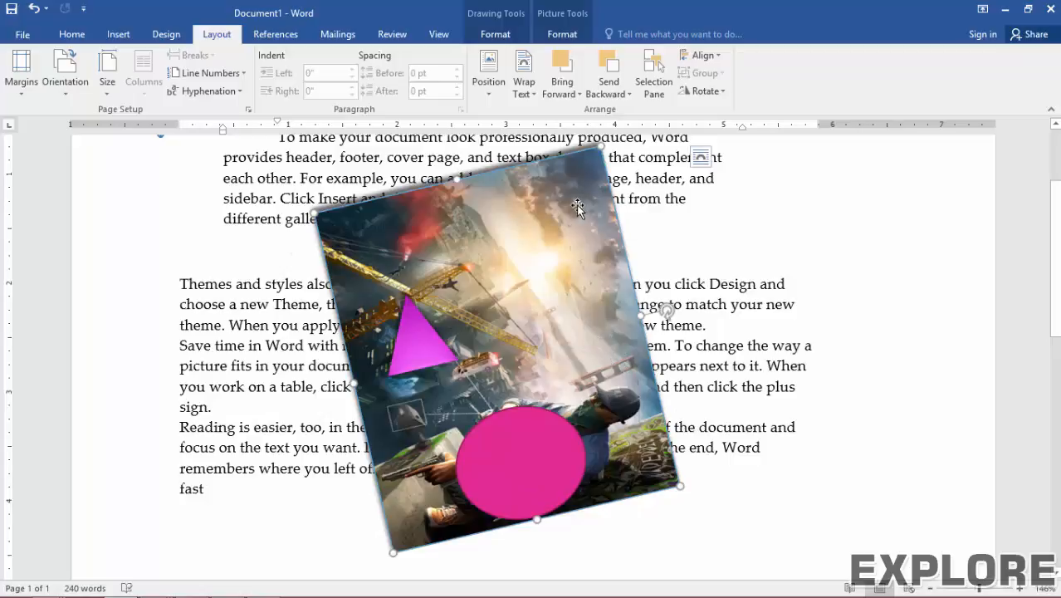
- Freely rotate the picture-filled rectangle back to nearly upright, leaving a slight counterclockwise tilt
{"action": "left_click_drag", "start_coordinate": [666, 314], "coordinate": [670, 329]}
{"action": "left_click", "coordinate": [707, 90]}
{"action": "key", "text": "Escape"}
- Rotate the picture-filled rectangle left by 90°, and turn it back with a right rotation of 90°
{"action": "left_click", "coordinate": [707, 93]}
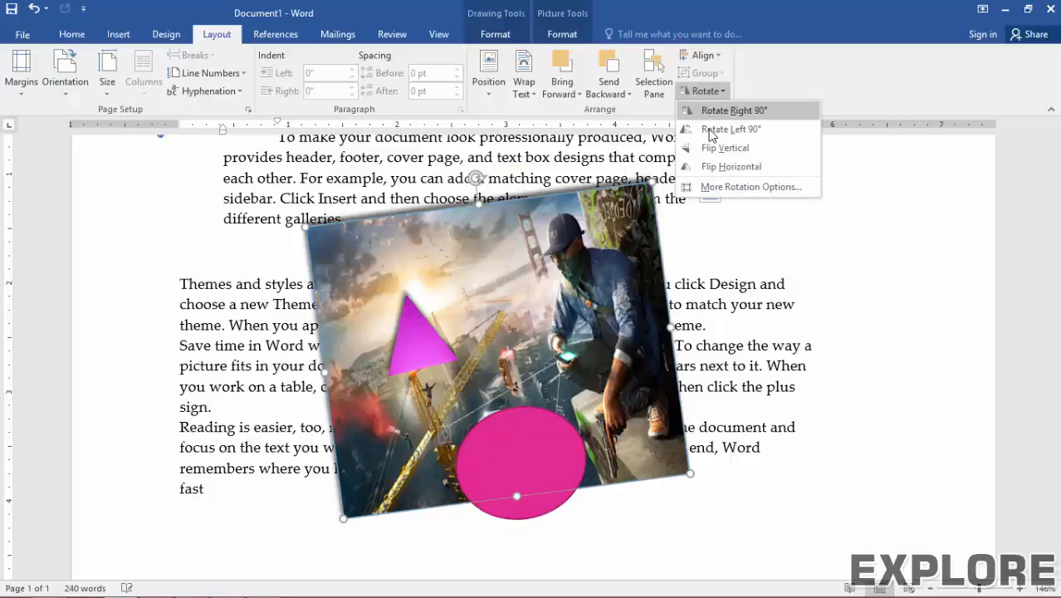
{"action": "left_click", "coordinate": [710, 129]}
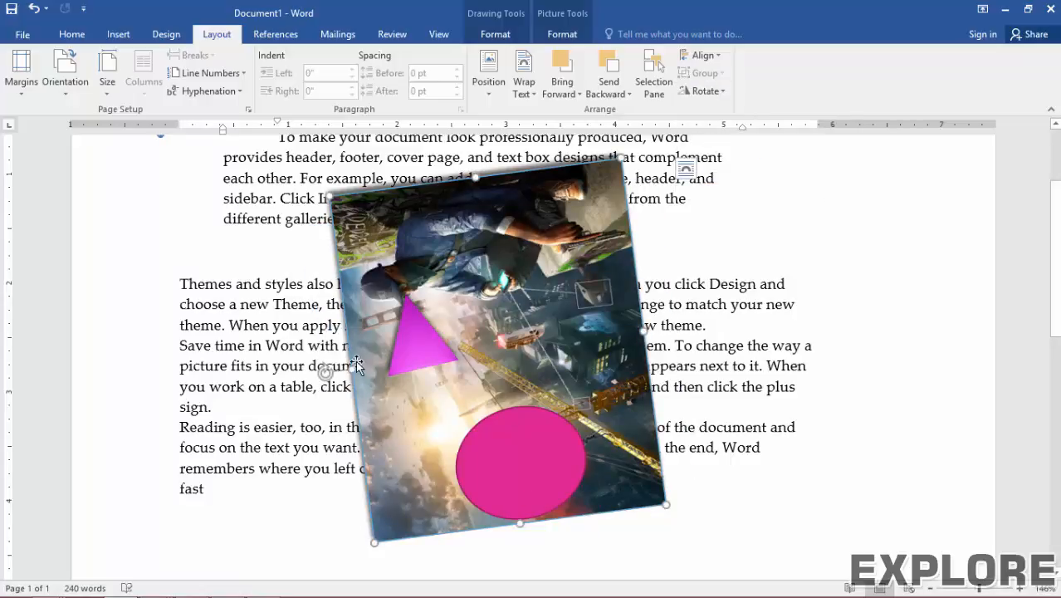
{"action": "left_click", "coordinate": [706, 91]}
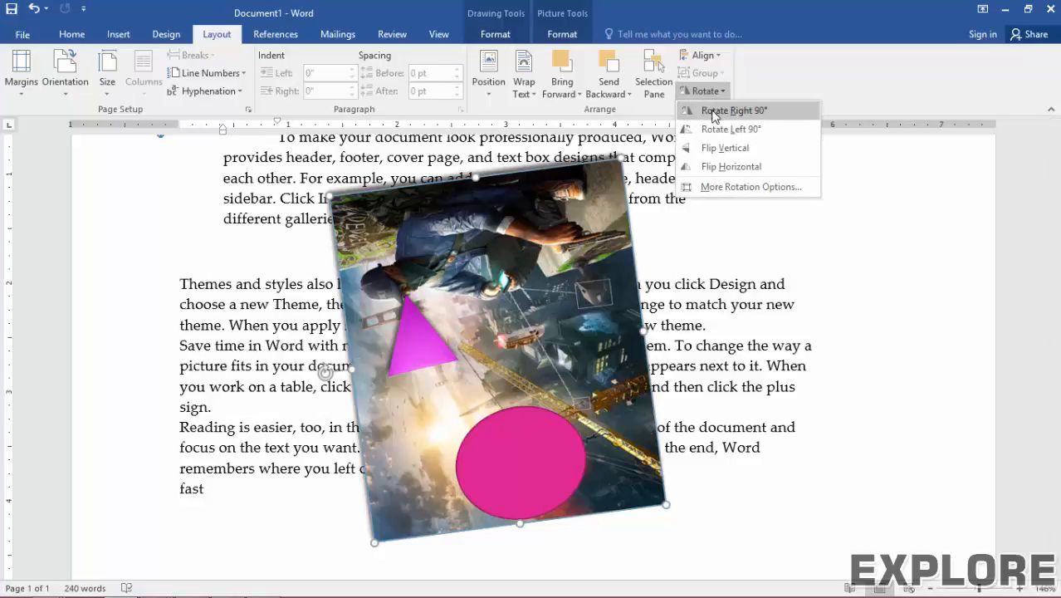
{"action": "left_click", "coordinate": [712, 113]}
- Try flipping the picture-filled rectangle horizontally, and deselect it by placing the cursor before "Word" in the indented paragraph
{"action": "left_click", "coordinate": [706, 91]}
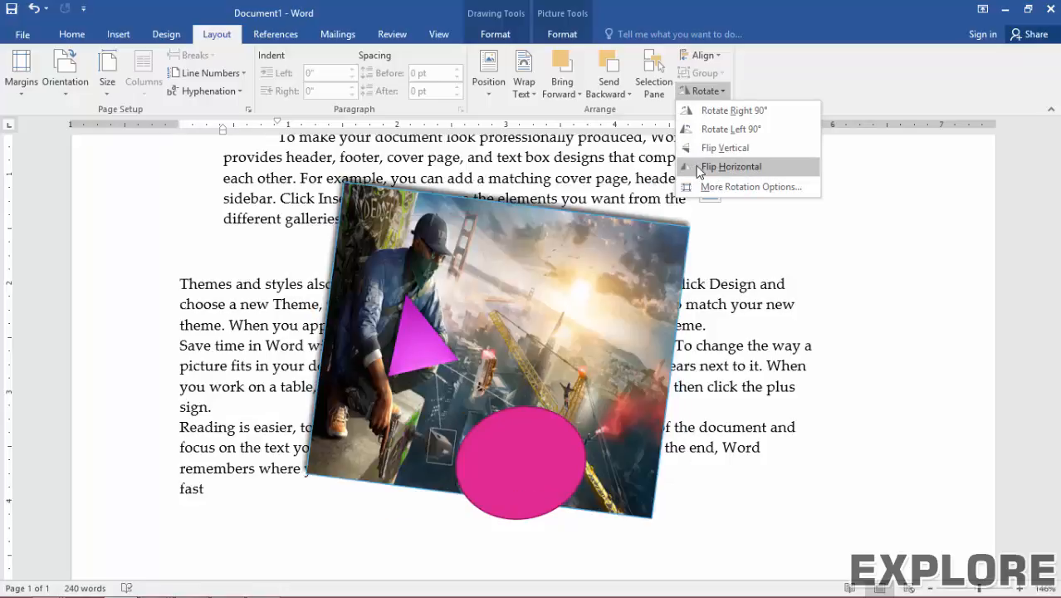
{"action": "left_click", "coordinate": [729, 167]}
{"action": "left_click", "coordinate": [681, 157]}
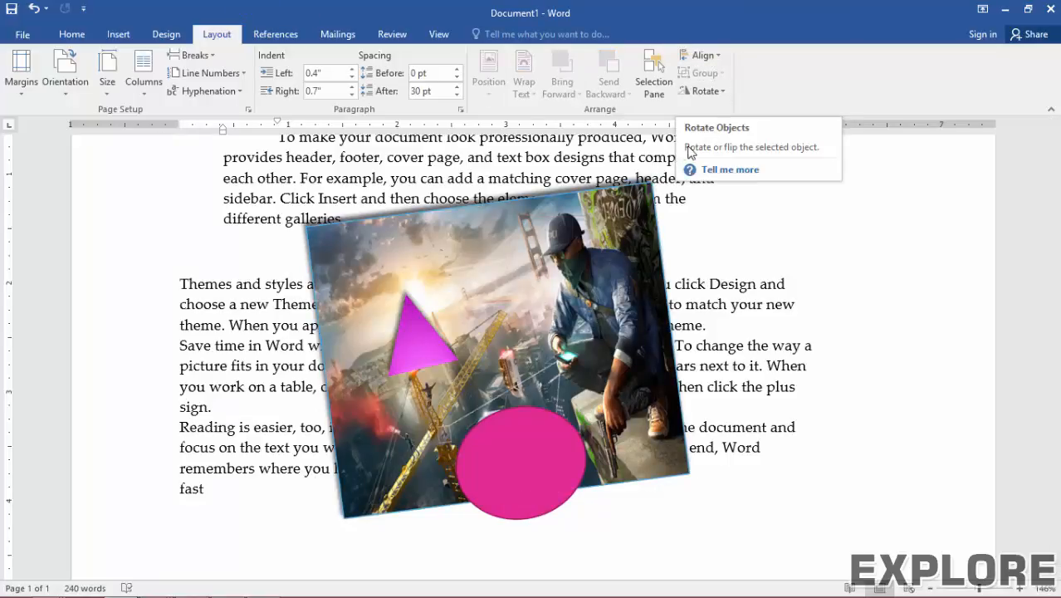
{"action": "scroll", "coordinate": [645, 160], "scroll_direction": "up", "scroll_amount": 1}
{"action": "left_click", "coordinate": [644, 160]}
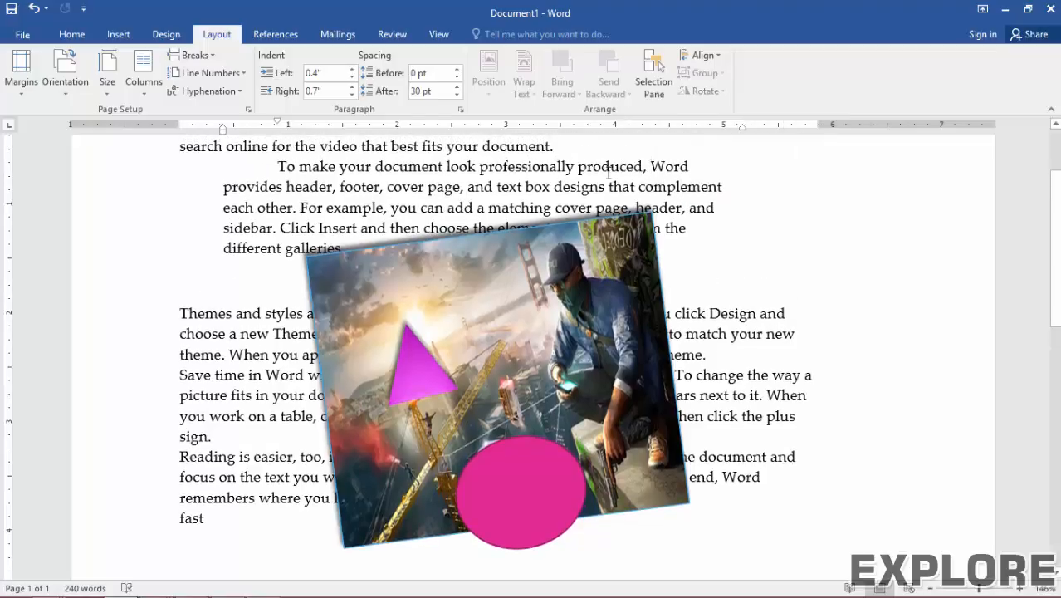
{"action": "scroll", "coordinate": [609, 172], "scroll_direction": "up", "scroll_amount": 2}
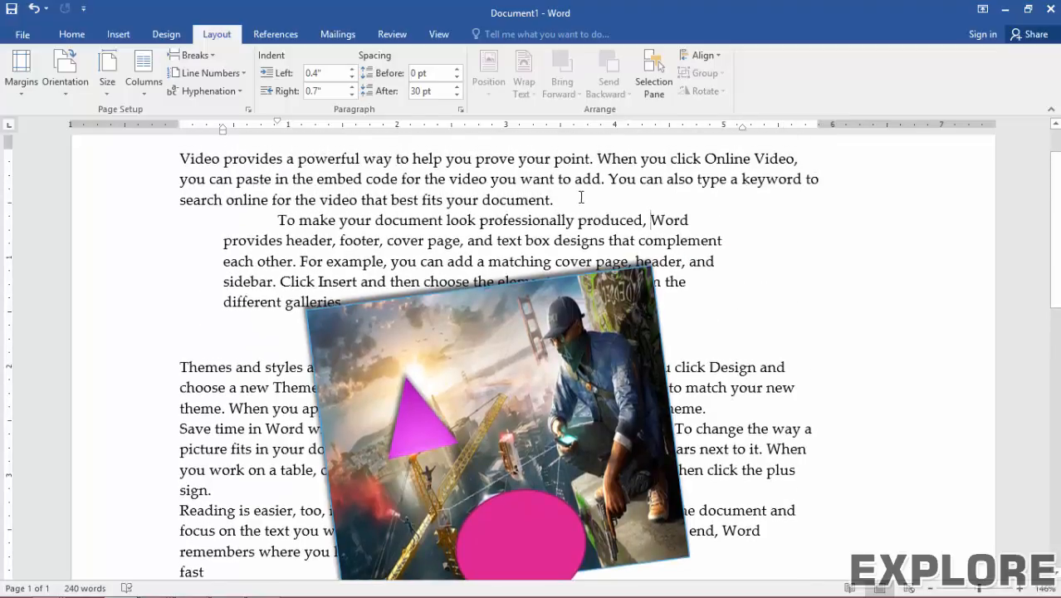